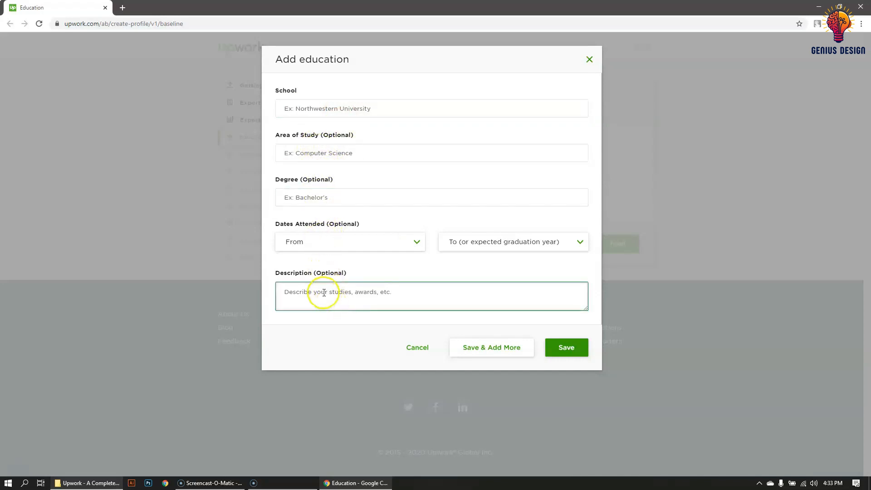
Set the school in the education entry to East West University (Bangladesh).
{"action": "left_click", "coordinate": [291, 291]}
{"action": "left_click", "coordinate": [340, 295]}
{"action": "left_click", "coordinate": [321, 110]}
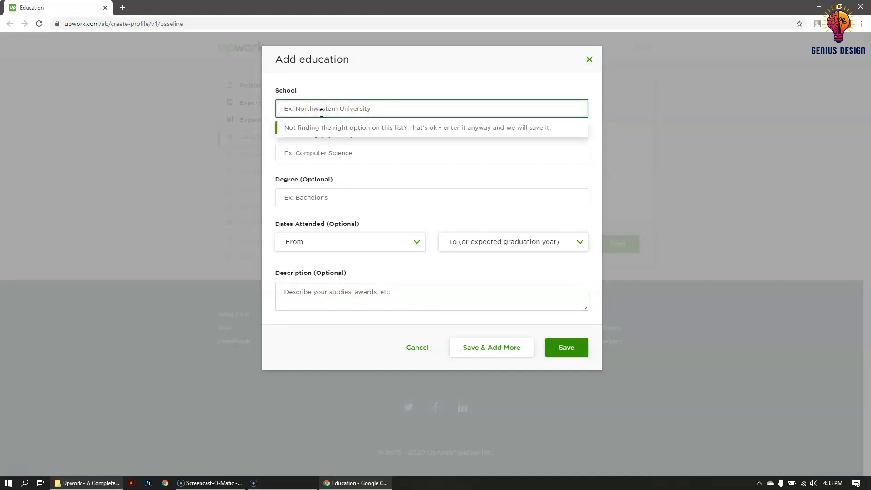
{"action": "type", "text": "East West"}
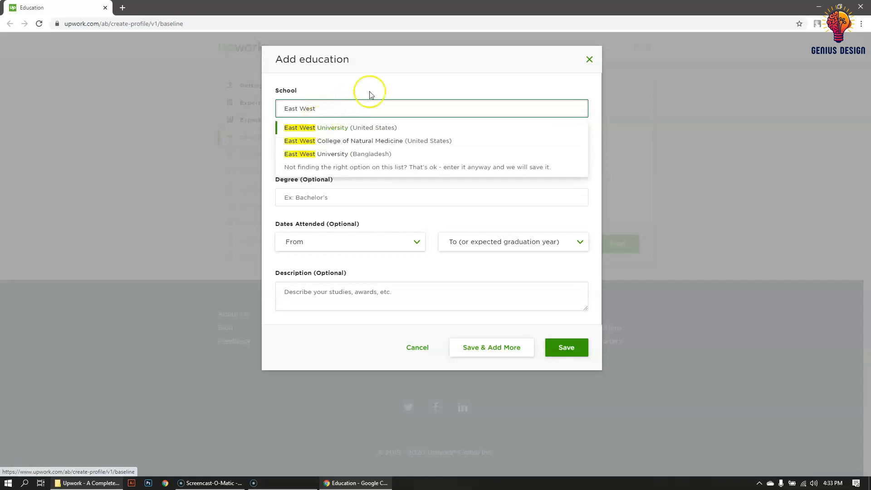
{"action": "left_click", "coordinate": [355, 155]}
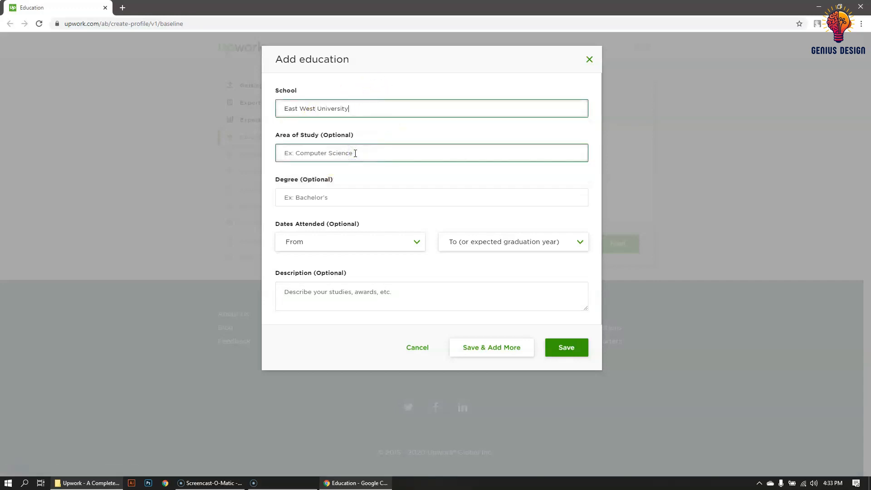
Enter Accounting as the area of study.
{"action": "left_click", "coordinate": [355, 153]}
{"action": "left_click", "coordinate": [351, 152]}
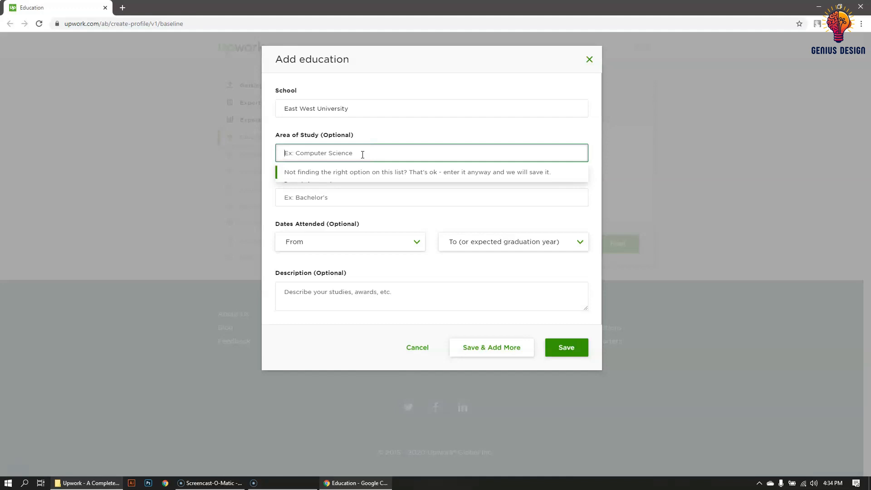
{"action": "type", "text": "Accou"}
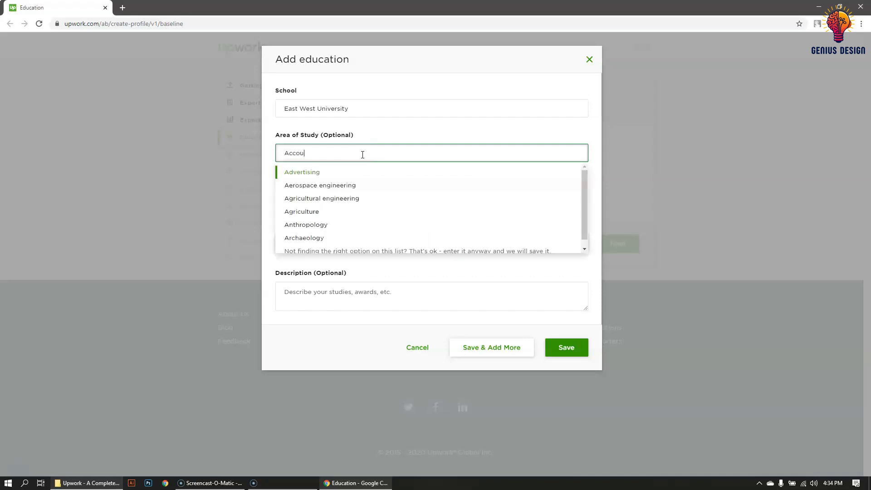
{"action": "type", "text": "nting"}
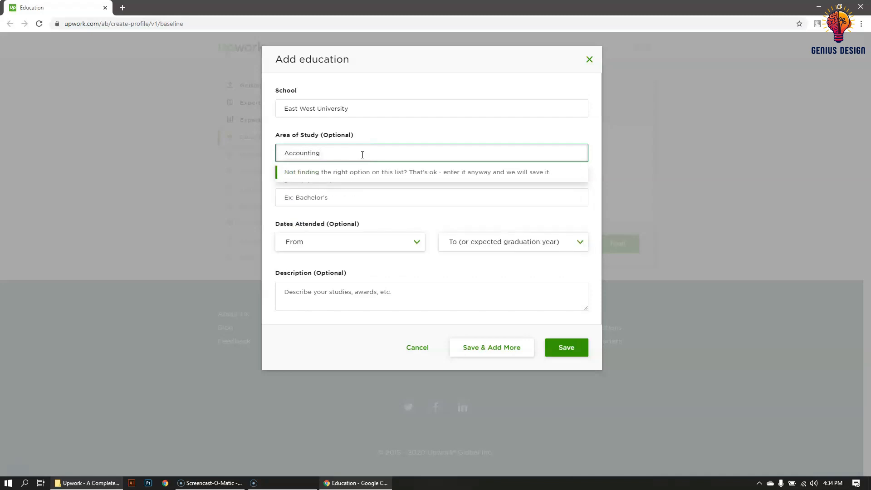
{"action": "left_click", "coordinate": [358, 161]}
Set the degree to Bachelor of Business Administration (BBA).
{"action": "left_click", "coordinate": [354, 194]}
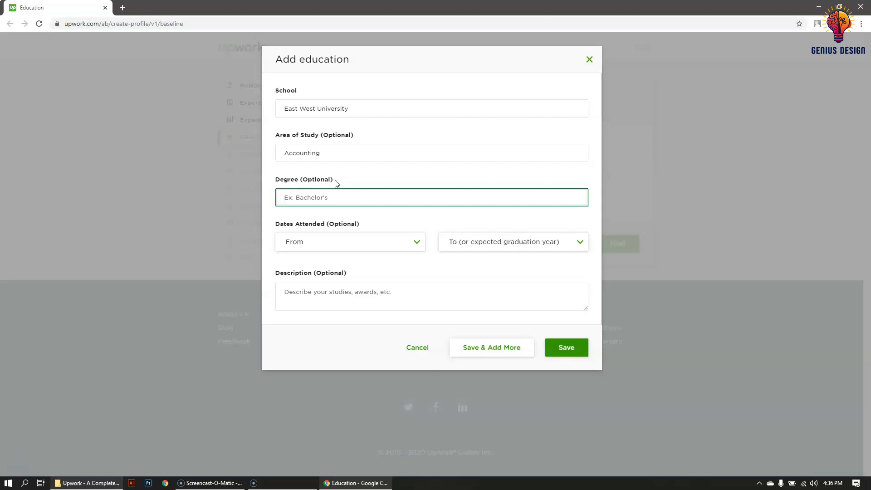
{"action": "left_click", "coordinate": [329, 194]}
{"action": "type", "text": "Bache"}
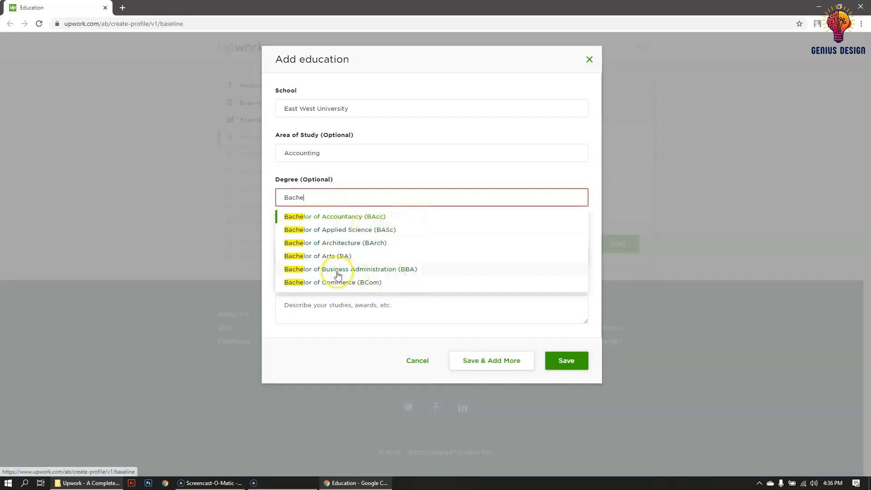
{"action": "left_click", "coordinate": [373, 272]}
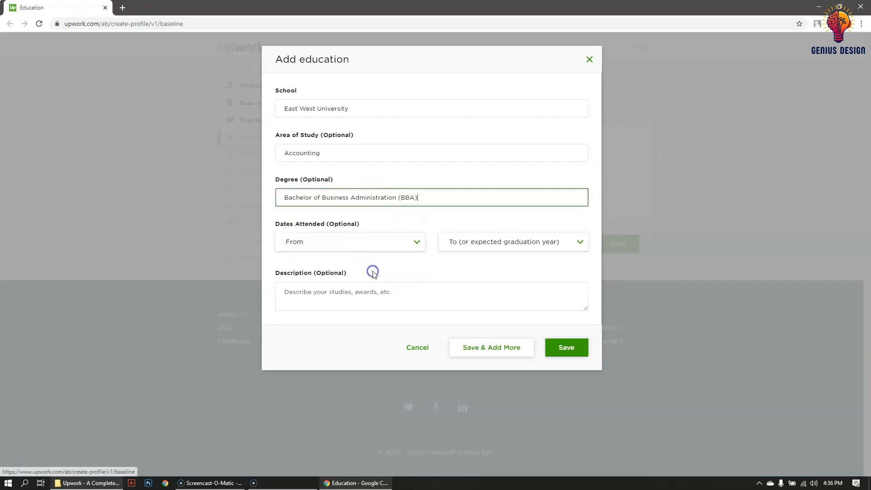
Set the dates attended from 2011 to 2014.
{"action": "left_click", "coordinate": [342, 243]}
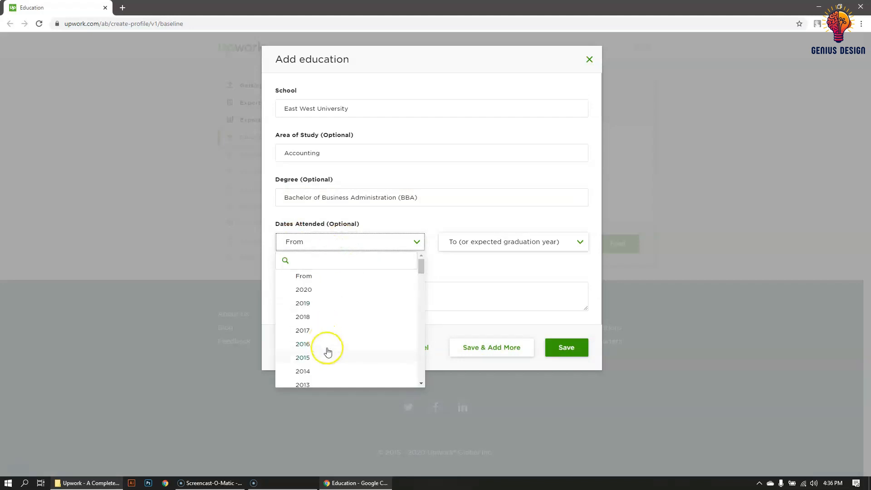
{"action": "scroll", "coordinate": [300, 369], "scroll_direction": "down", "scroll_amount": 1}
{"action": "left_click", "coordinate": [315, 365]}
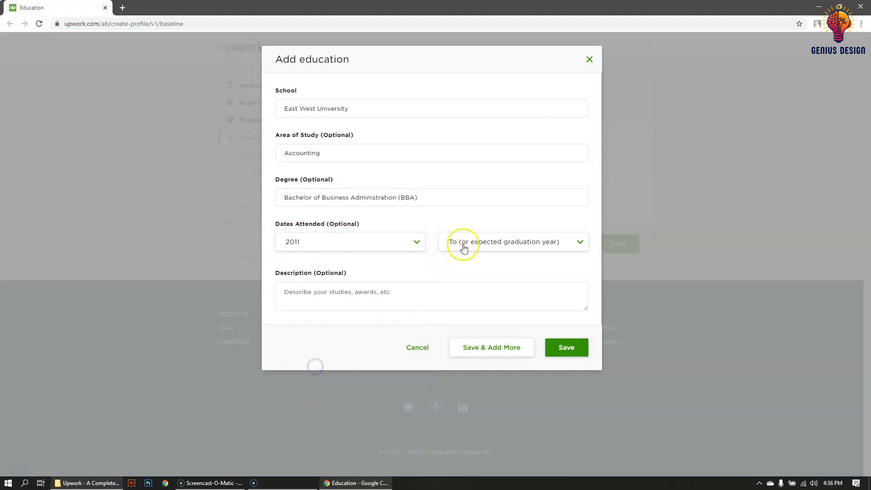
{"action": "left_click", "coordinate": [479, 245]}
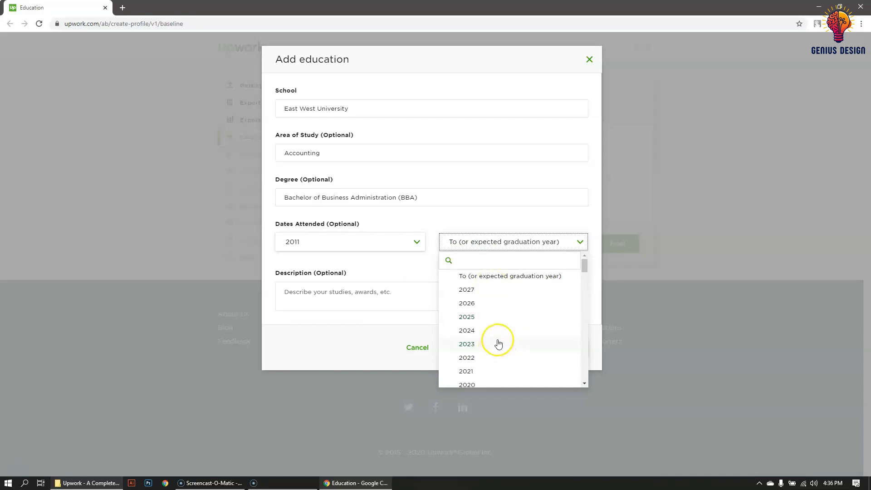
{"action": "scroll", "coordinate": [499, 345], "scroll_direction": "down", "scroll_amount": 1}
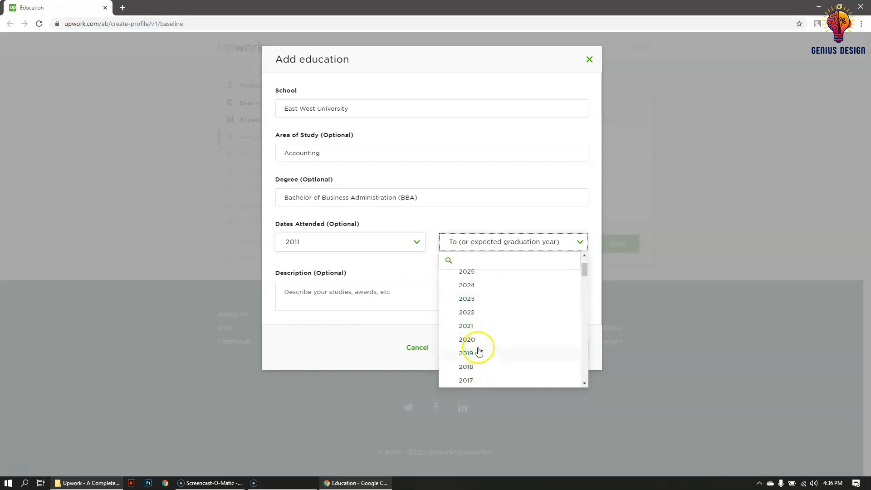
{"action": "scroll", "coordinate": [479, 304], "scroll_direction": "down", "scroll_amount": 2}
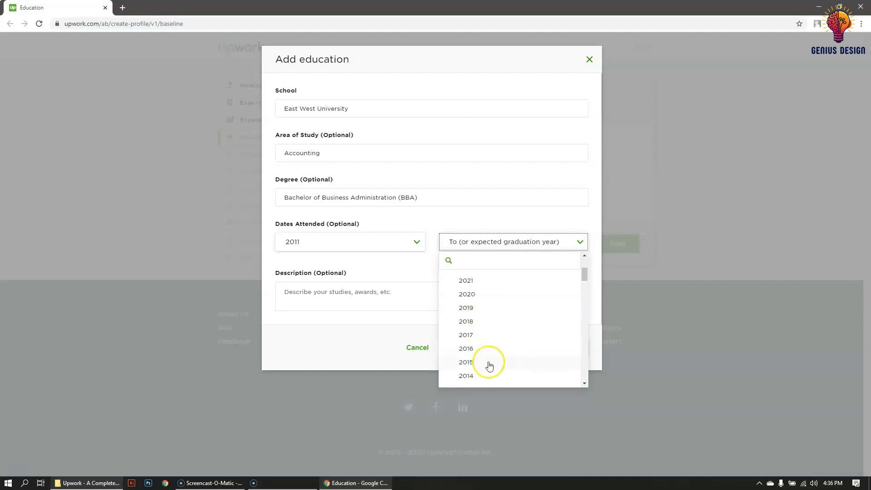
{"action": "left_click", "coordinate": [467, 376]}
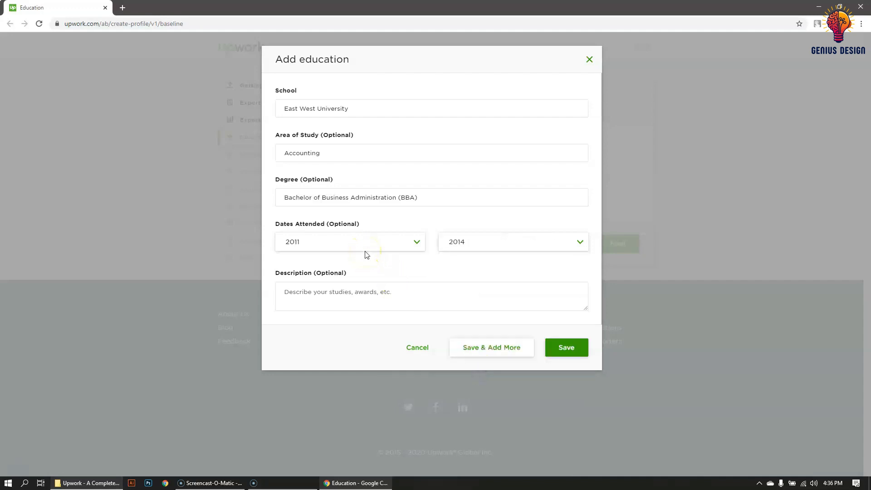
Begin the education description with "I've completed my graduation where the major subject was Accounting.".
{"action": "left_click", "coordinate": [342, 273]}
{"action": "left_click", "coordinate": [305, 296]}
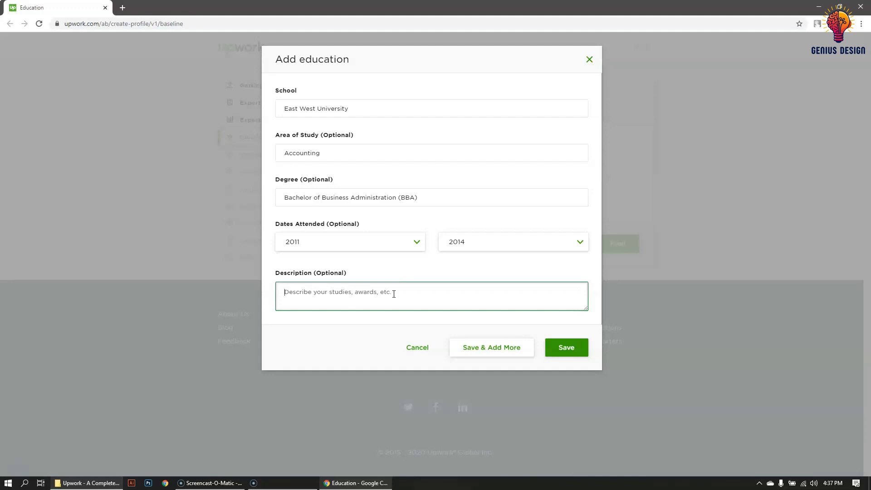
{"action": "type", "text": "I"}
{"action": "type", "text": "'ve completed"}
{"action": "type", "text": " my grad"}
{"action": "type", "text": "uation un"}
{"action": "type", "text": "de"}
{"action": "key", "text": "BackSpace"}
{"action": "key", "text": "BackSpace"}
{"action": "key", "text": "BackSpace"}
{"action": "key", "text": "BackSpace"}
{"action": "key", "text": "BackSpace"}
{"action": "type", "text": "which was majon i"}
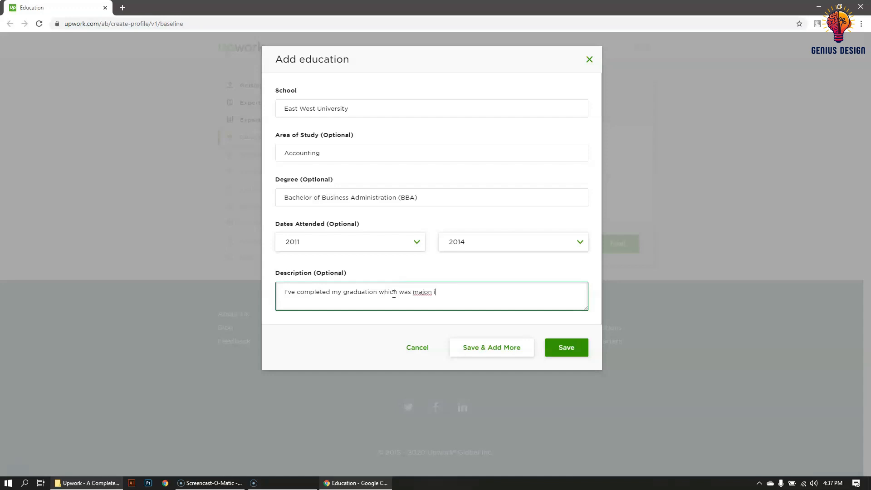
{"action": "type", "text": "n E"}
{"action": "type", "text": "Account"}
{"action": "type", "text": "ing"}
{"action": "type", "text": "===="}
{"action": "key", "text": "BackSpace"}
{"action": "key", "text": "BackSpace"}
{"action": "key", "text": "BackSpace"}
{"action": "key", "text": "BackSpace"}
{"action": "key", "text": "BackSpace"}
{"action": "key", "text": "BackSpace"}
{"action": "key", "text": "BackSpace"}
{"action": "key", "text": "BackSpace"}
{"action": "key", "text": "BackSpace"}
{"action": "key", "text": "BackSpace"}
{"action": "type", "text": "re the"}
{"action": "key", "text": "BackSpace"}
{"action": "key", "text": "BackSpace"}
{"action": "type", "text": "r"}
{"action": "key", "text": "BackSpace"}
{"action": "key", "text": "BackSpace"}
{"action": "key", "text": "BackSpace"}
{"action": "type", "text": "subject was"}
Add to the description "I enjoyed the BBA life because I was included there also a Graphic Designer.".
{"action": "type", "text": "I enjoyed "}
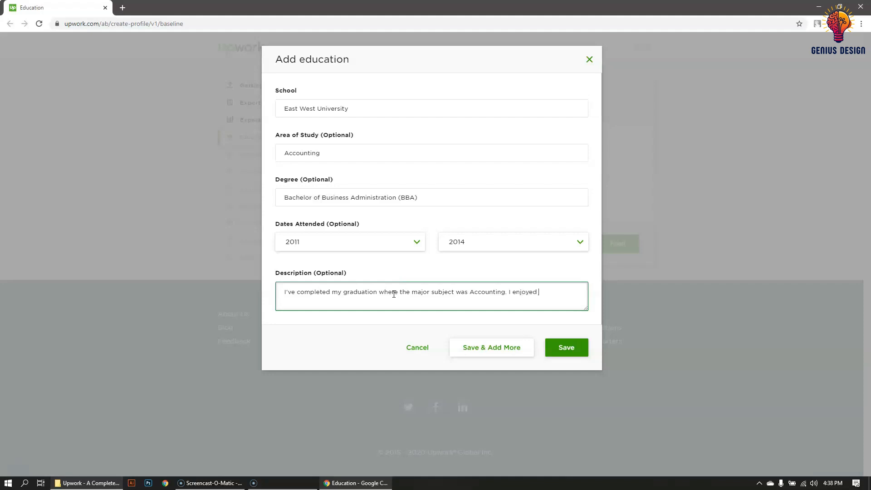
{"action": "type", "text": "the"}
{"action": "type", "text": " BB"}
{"action": "type", "text": "A"}
{"action": "type", "text": " life because"}
{"action": "type", "text": " I was "}
{"action": "type", "text": "in"}
{"action": "type", "text": "cluded"}
{"action": "type", "text": " there "}
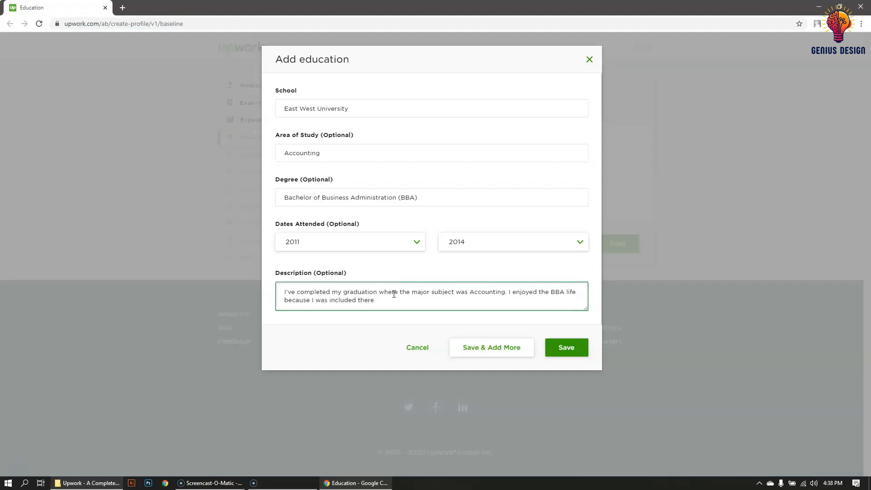
{"action": "type", "text": "also a Graphic Designer. Sometime I desi"}
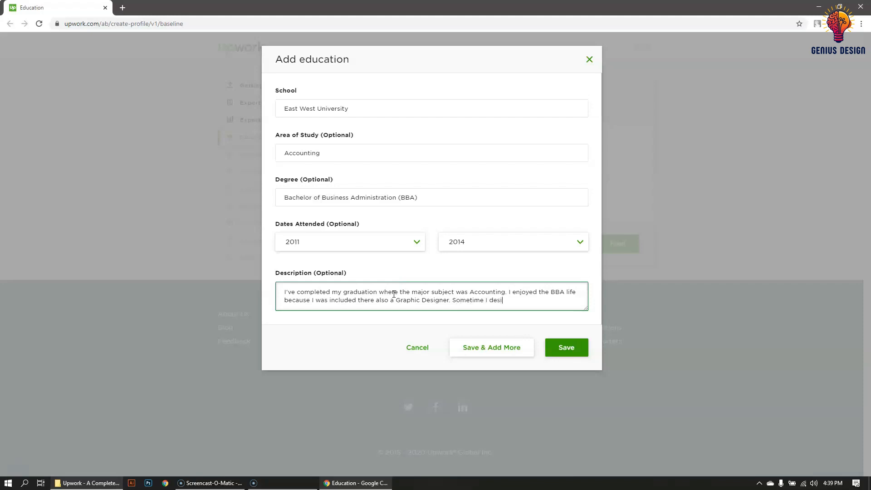
Continue the description with "Sometime I designed some Banner, Poster for my Campus and others which was related with my study.".
{"action": "key", "text": "BackSpace"}
{"action": "key", "text": "BackSpace"}
{"action": "key", "text": "BackSpace"}
{"action": "key", "text": "BackSpace"}
{"action": "type", "text": "designed "}
{"action": "type", "text": "some "}
{"action": "type", "text": "Banne"}
{"action": "type", "text": "r, Poster "}
{"action": "type", "text": "for"}
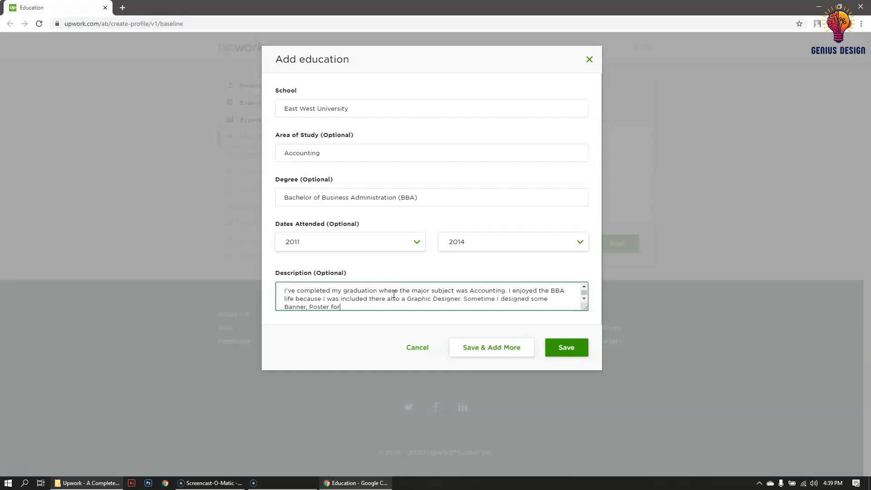
{"action": "type", "text": " my Campus"}
{"action": "type", "text": "and others"}
{"action": "key", "text": "BackSpace"}
{"action": "type", "text": "s which was relat"}
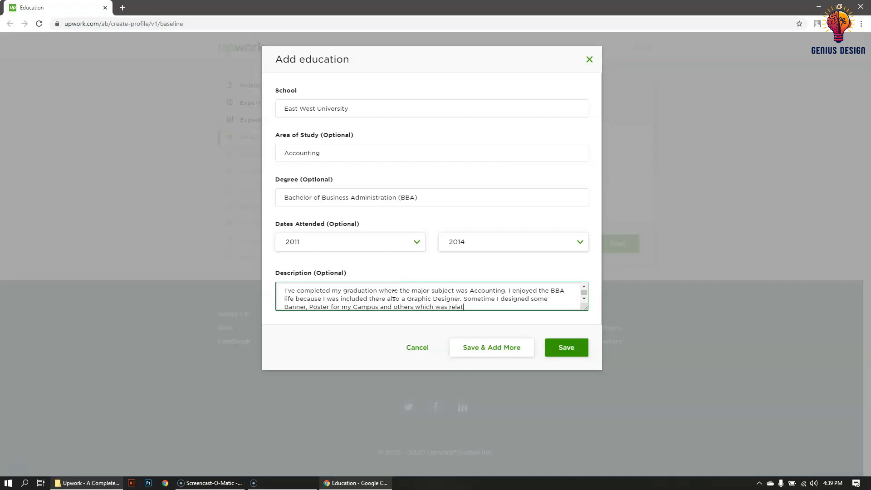
{"action": "type", "text": "ed with"}
{"action": "type", "text": " my s"}
{"action": "type", "text": "tudy. T"}
End the description with "They appreciated me for my skill and I was doing Graphic Design for the last 4 years.".
{"action": "type", "text": "hey appre"}
{"action": "type", "text": "ciated "}
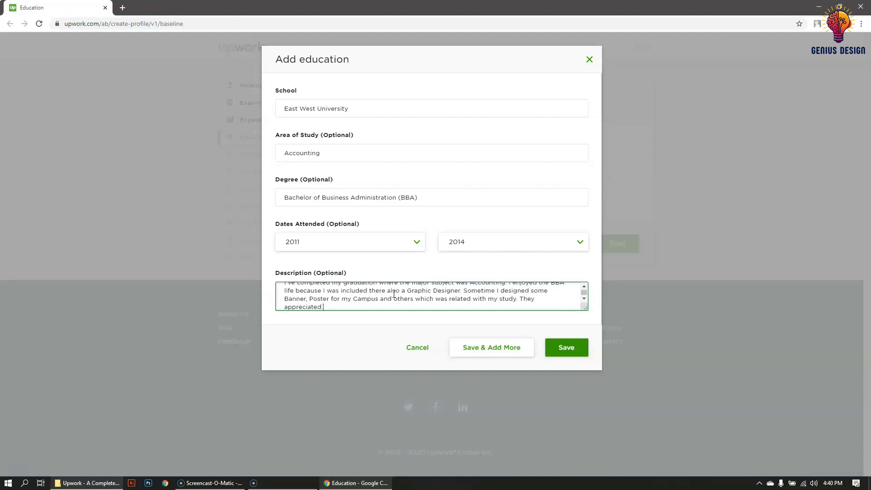
{"action": "type", "text": "me for my skill and I was doing Graphic D"}
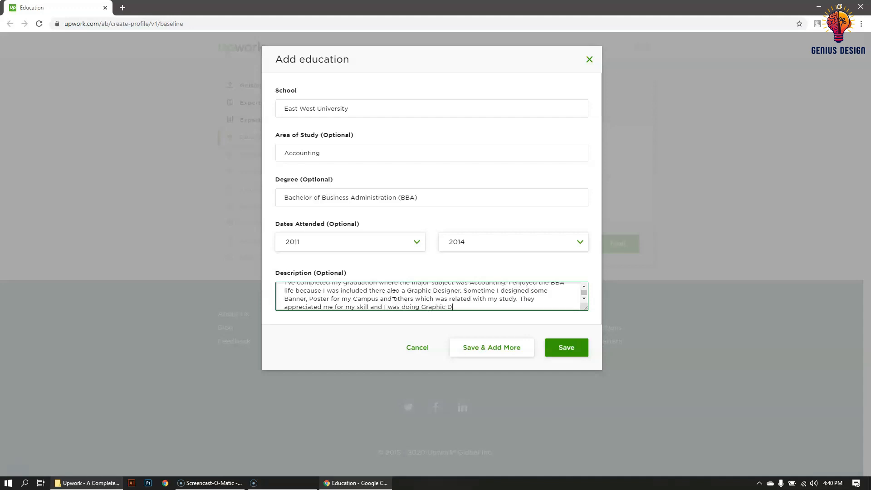
{"action": "type", "text": "esign for the last 4 years."}
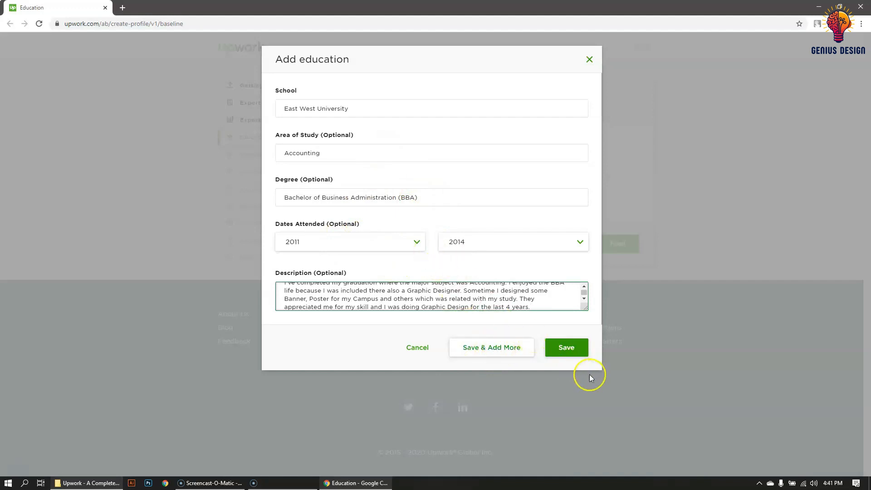
Save the education entry and proceed to the Employment section of the profile.
{"action": "left_click", "coordinate": [567, 348]}
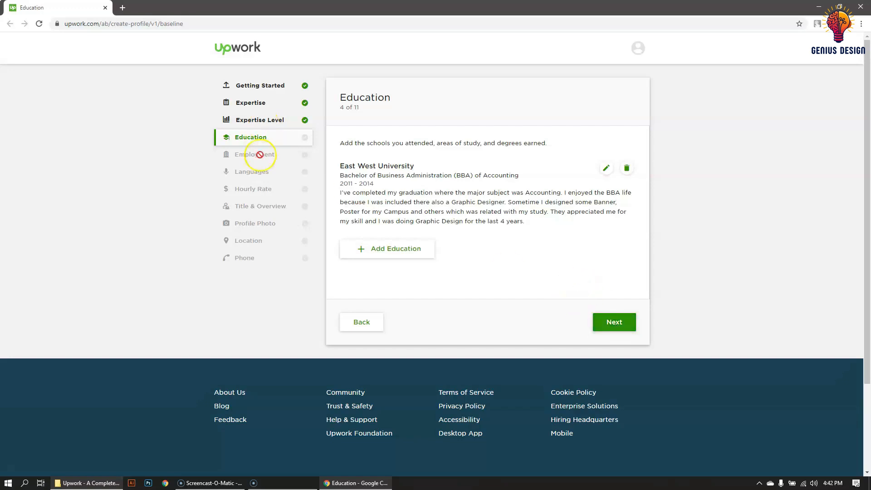
{"action": "left_click", "coordinate": [614, 322]}
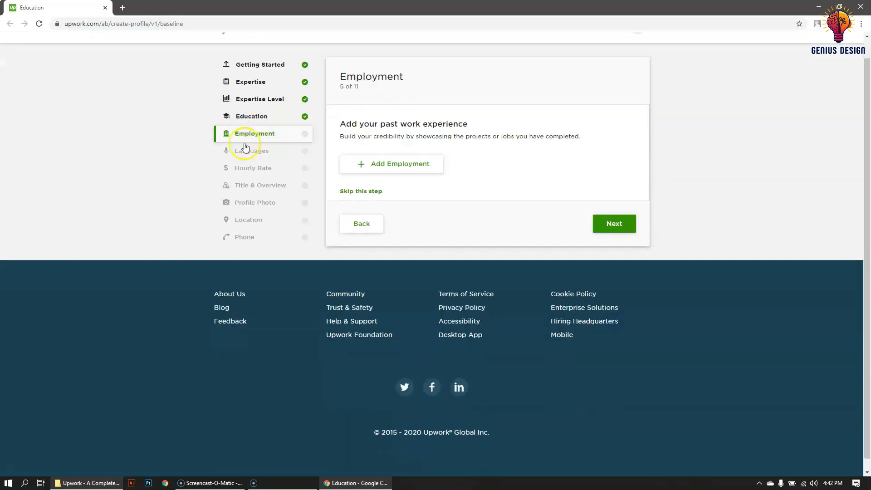
{"action": "scroll", "coordinate": [245, 146], "scroll_direction": "down", "scroll_amount": 1}
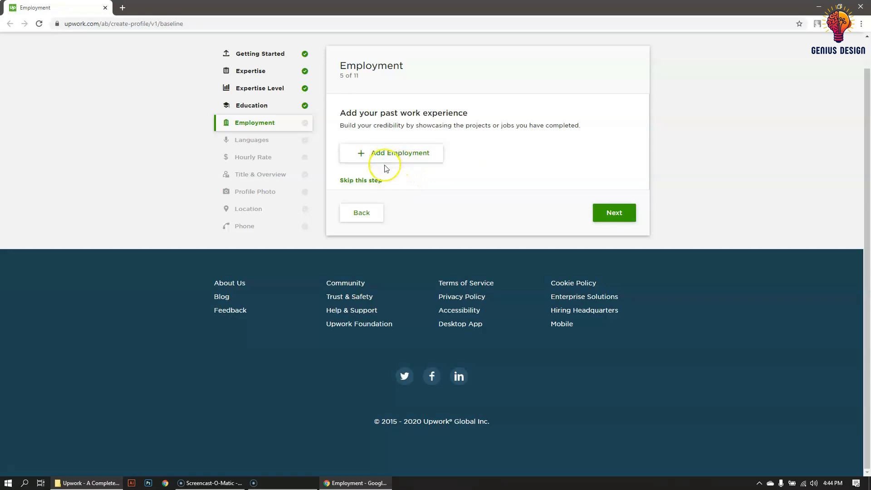
Start a new employment entry with Hay Hay Company as the company and Dhaka as the city.
{"action": "left_click", "coordinate": [366, 157]}
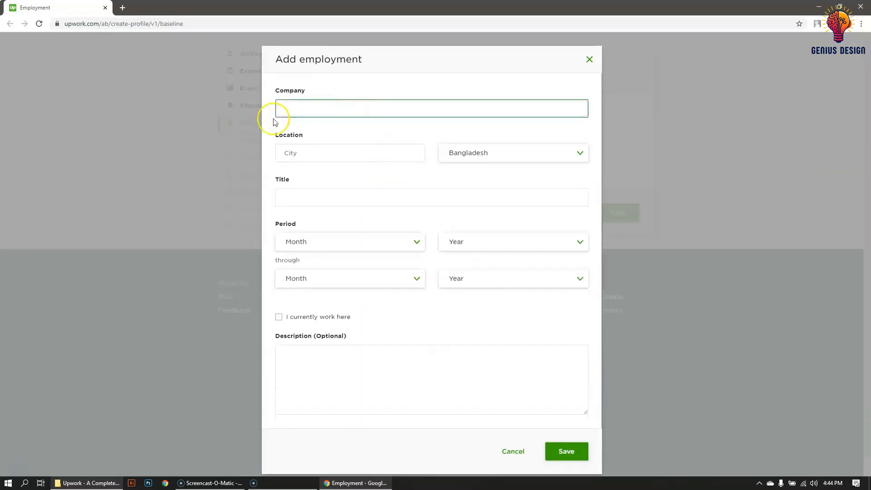
{"action": "left_click", "coordinate": [319, 108]}
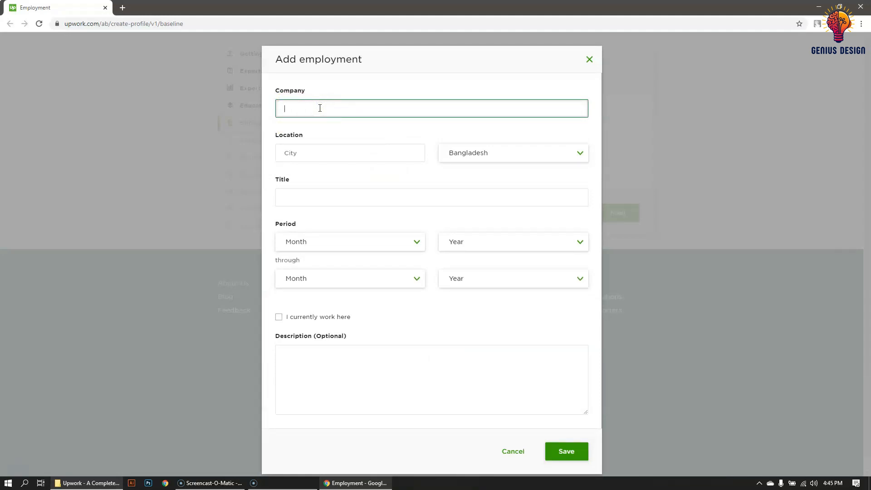
{"action": "type", "text": "Hay Hay Company"}
{"action": "left_click", "coordinate": [349, 146]}
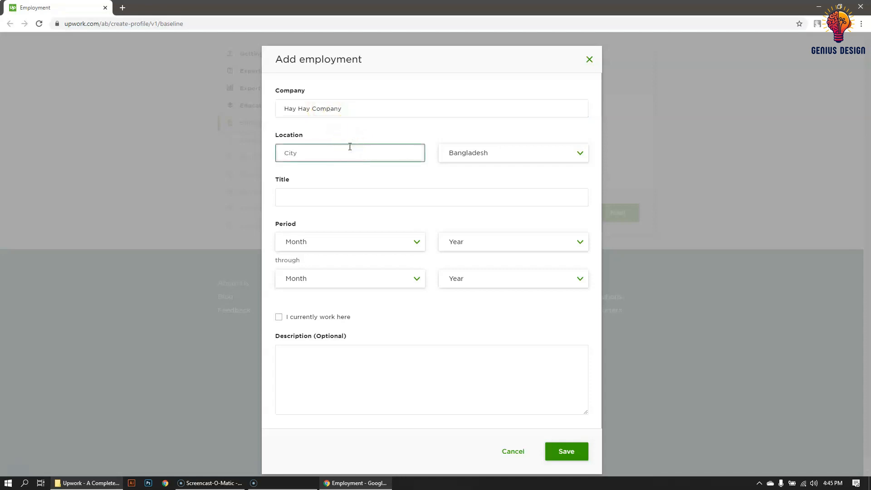
{"action": "type", "text": "Dhaka"}
Enter "Graphic Designer - Print Media" as the job title for the Hay Hay Company entry.
{"action": "left_click", "coordinate": [354, 204]}
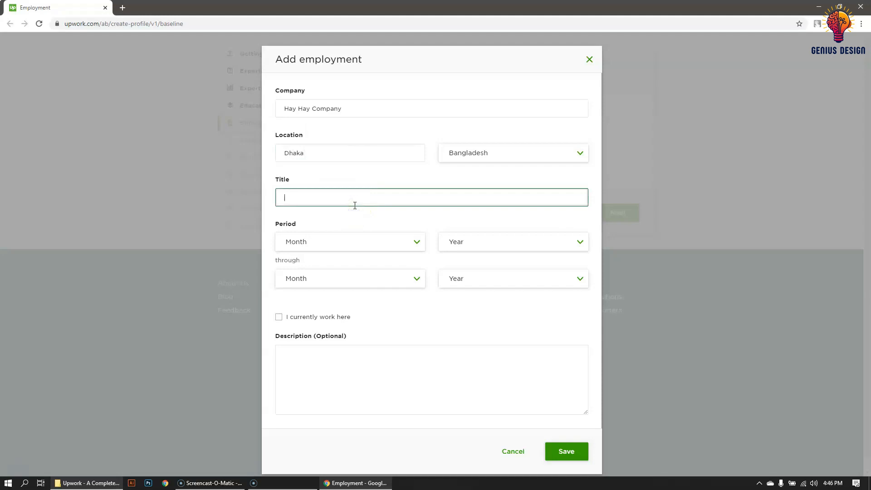
{"action": "type", "text": "Graphic Designer"}
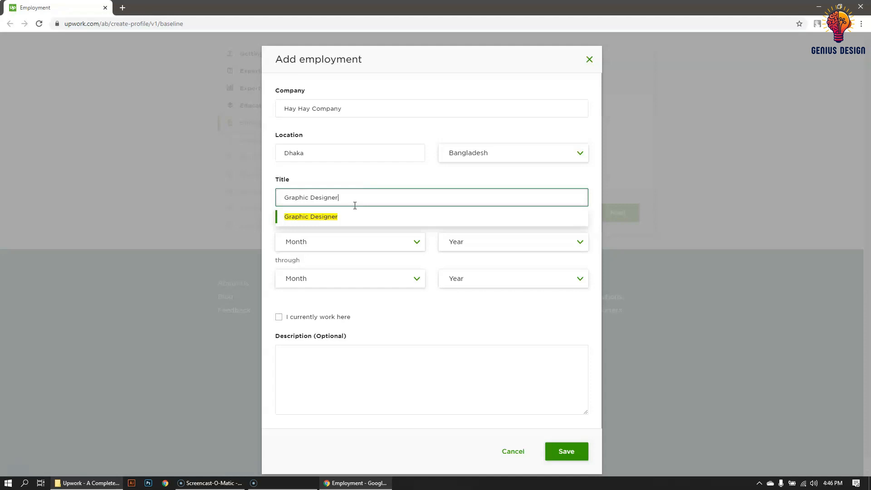
{"action": "left_click", "coordinate": [380, 201]}
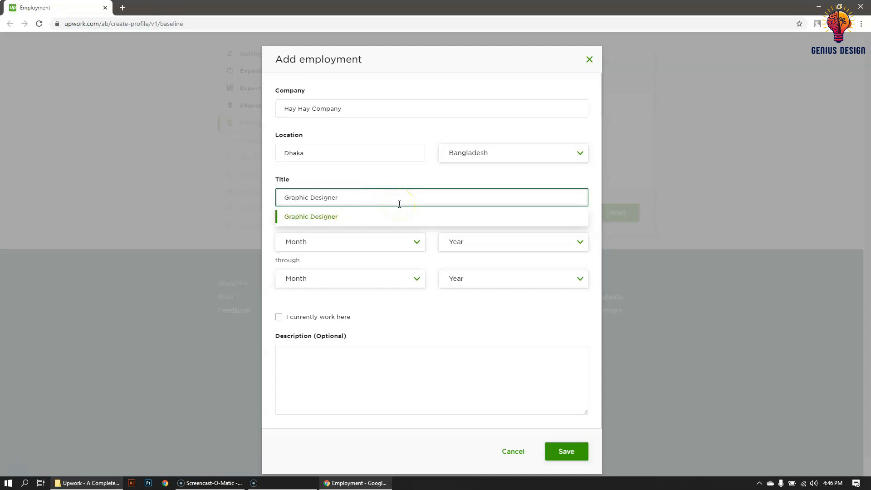
{"action": "type", "text": "- Pr"}
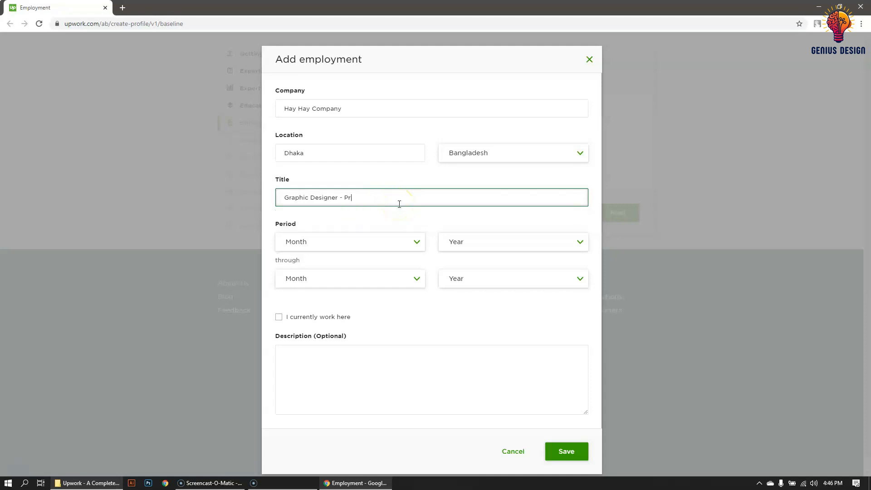
{"action": "type", "text": "int edia"}
{"action": "key", "text": "Left"}
{"action": "key", "text": "Left"}
{"action": "key", "text": "Left"}
{"action": "key", "text": "Left"}
{"action": "type", "text": "m"}
{"action": "key", "text": "BackSpace"}
{"action": "type", "text": "M"}
{"action": "left_click", "coordinate": [400, 198]}
{"action": "left_click", "coordinate": [343, 110]}
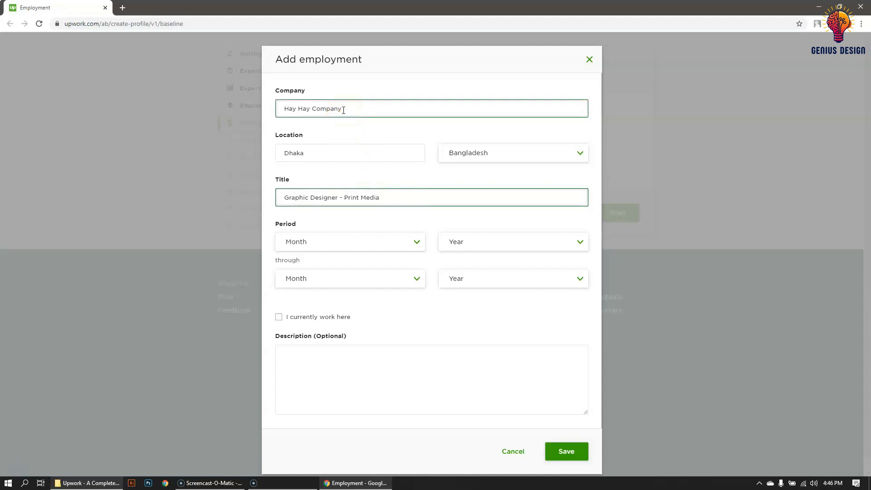
{"action": "left_click", "coordinate": [389, 222]}
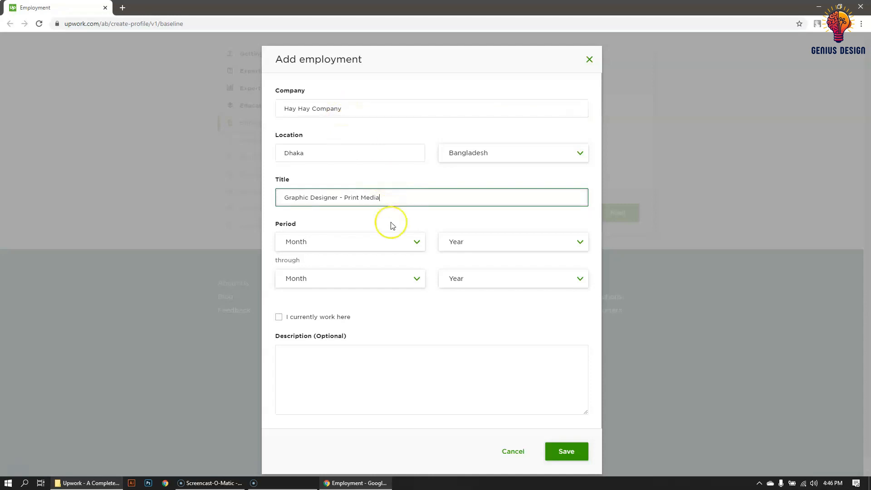
Set the employment period at Hay Hay Company to February 2012 through December 2013.
{"action": "left_click", "coordinate": [370, 245]}
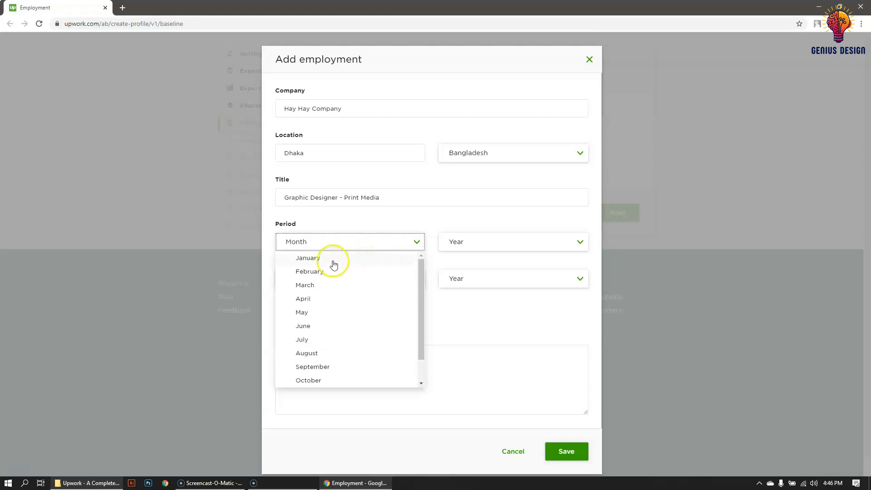
{"action": "left_click", "coordinate": [326, 274]}
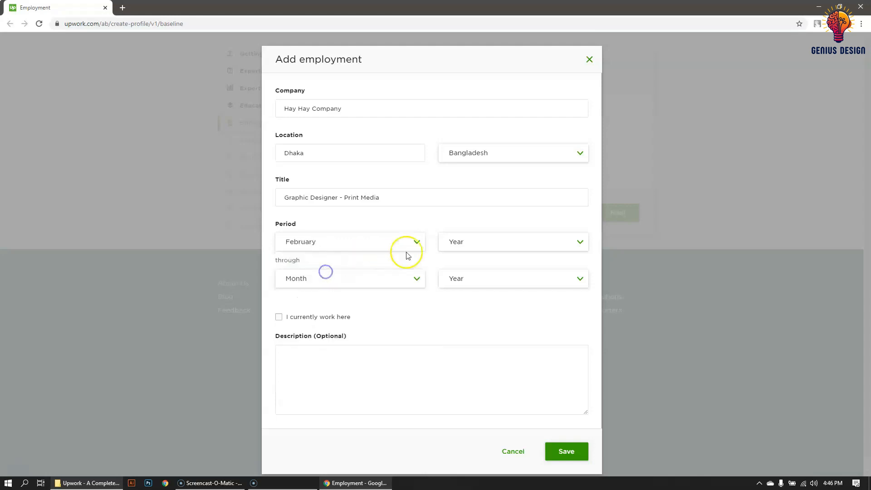
{"action": "left_click", "coordinate": [451, 242]}
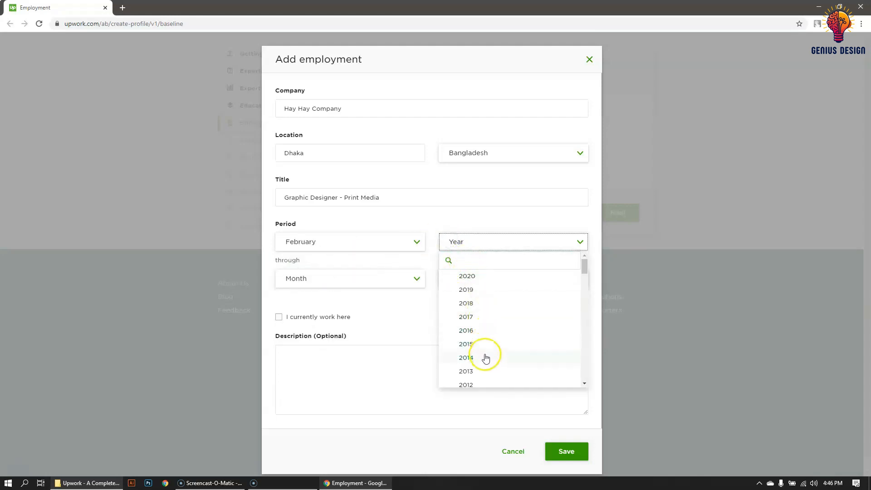
{"action": "scroll", "coordinate": [474, 330], "scroll_direction": "down", "scroll_amount": 2}
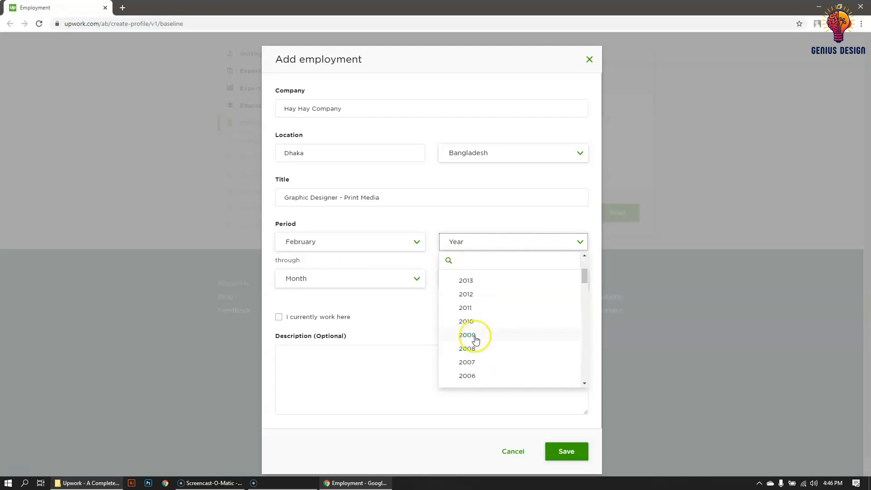
{"action": "left_click", "coordinate": [470, 295]}
{"action": "left_click", "coordinate": [362, 278]}
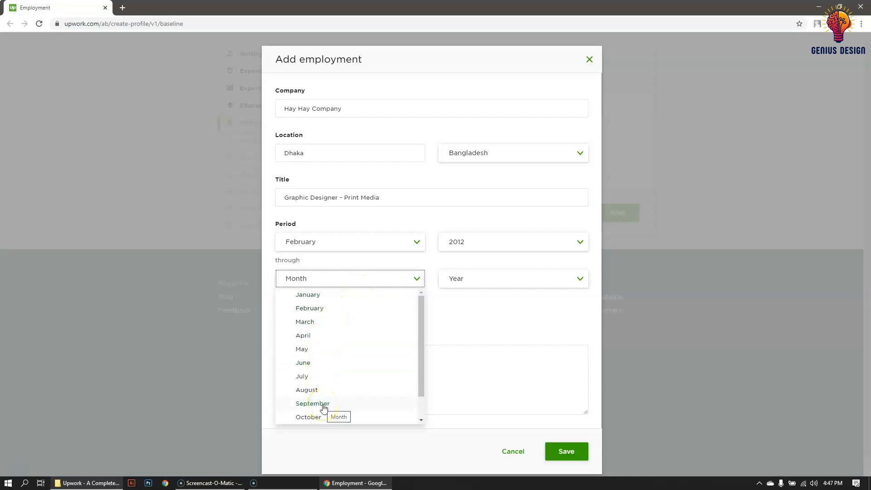
{"action": "scroll", "coordinate": [318, 410], "scroll_direction": "down", "scroll_amount": 1}
{"action": "left_click", "coordinate": [317, 420]}
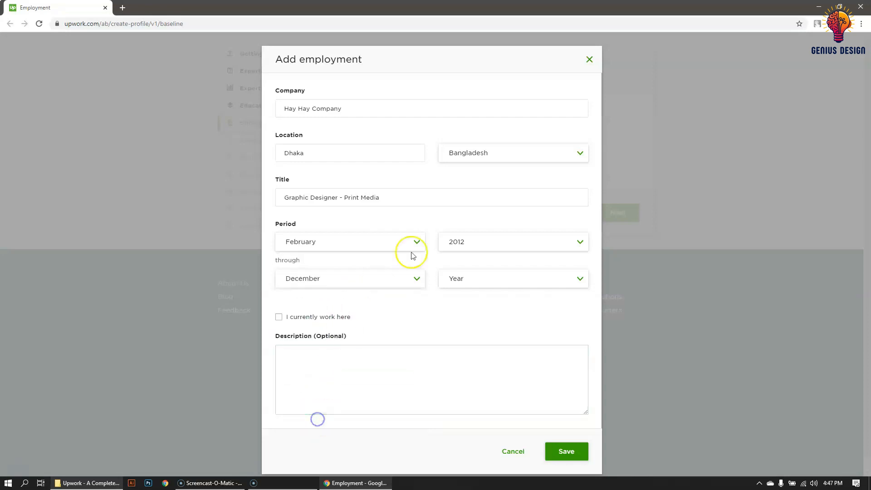
{"action": "left_click", "coordinate": [477, 275]}
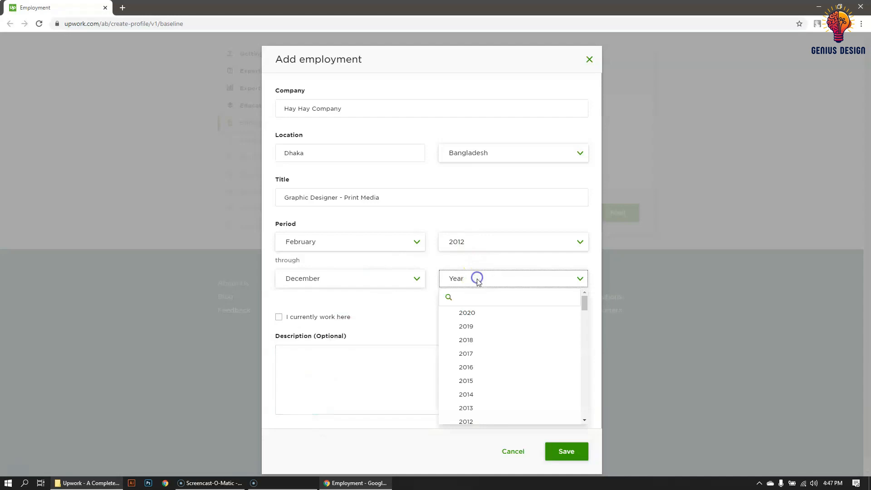
{"action": "left_click", "coordinate": [477, 408]}
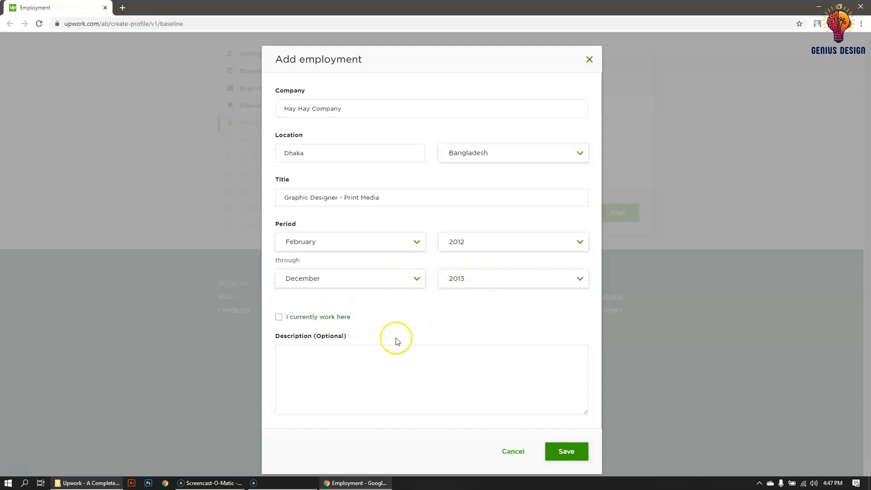
Begin the job description with "I worked at hay Hay Company as their Print Media Graphic Designer. I've achieved".
{"action": "left_click", "coordinate": [350, 363]}
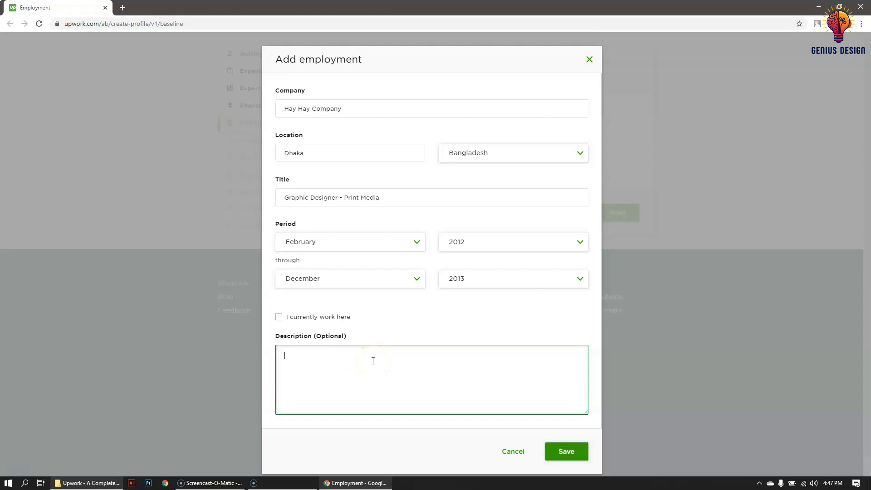
{"action": "type", "text": "I worked at hay Hay Company as their Graphic Designer"}
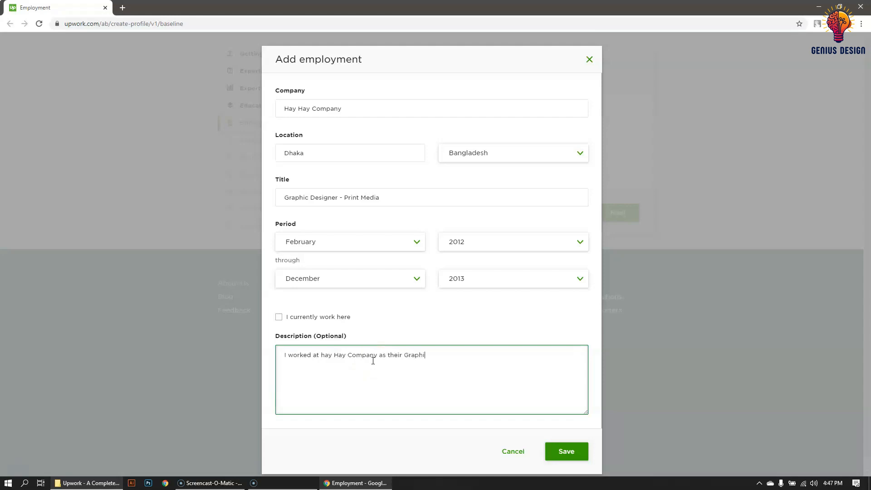
{"action": "key", "text": "ctrl+Left"}
{"action": "key", "text": "ctrl+Left"}
{"action": "type", "text": "Print Media"}
{"action": "key", "text": "End"}
{"action": "type", "text": ". I've achieved"}
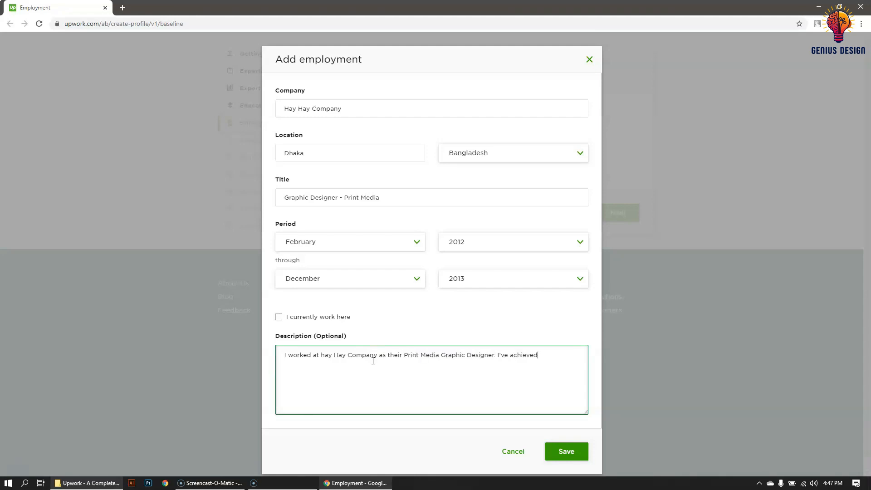
Continue the job description with "there a lot of success and experience. My task was".
{"action": "type", "text": " there a lot of success and experiance"}
{"action": "key", "text": "BackSpace"}
{"action": "key", "text": "BackSpace"}
{"action": "key", "text": "BackSpace"}
{"action": "key", "text": "BackSpace"}
{"action": "type", "text": "ence. My task was"}
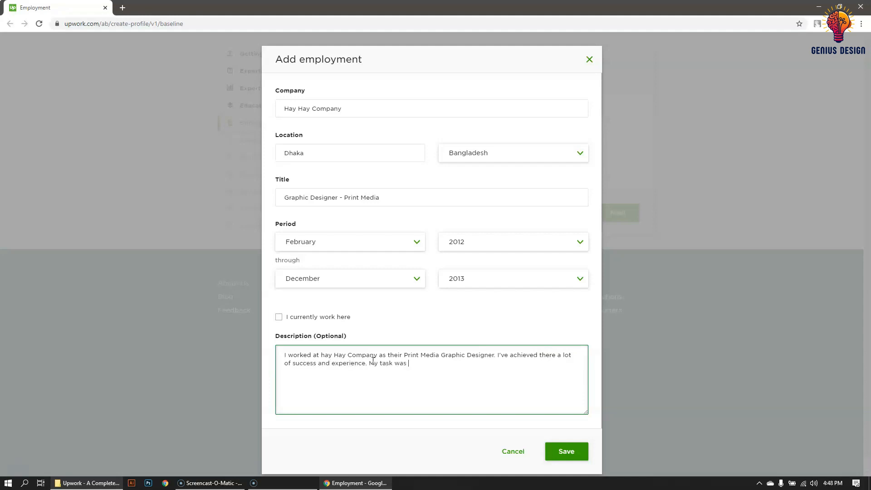
End the description with "to design Social Media Poster, Banner Design, Logo Design for other company, Flyer Design and so many designs related with print media." and save.
{"action": "type", "text": " to design Social Media Poster, Banner Design, Logo Design for other companys,"}
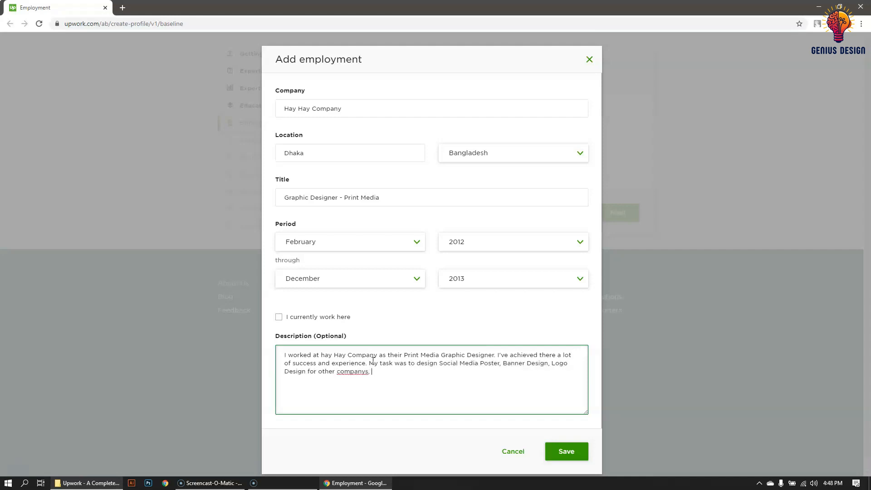
{"action": "key", "text": "BackSpace"}
{"action": "key", "text": "BackSpace"}
{"action": "key", "text": "BackSpace"}
{"action": "type", "text": ", Flyer Design and so many designs related with print media"}
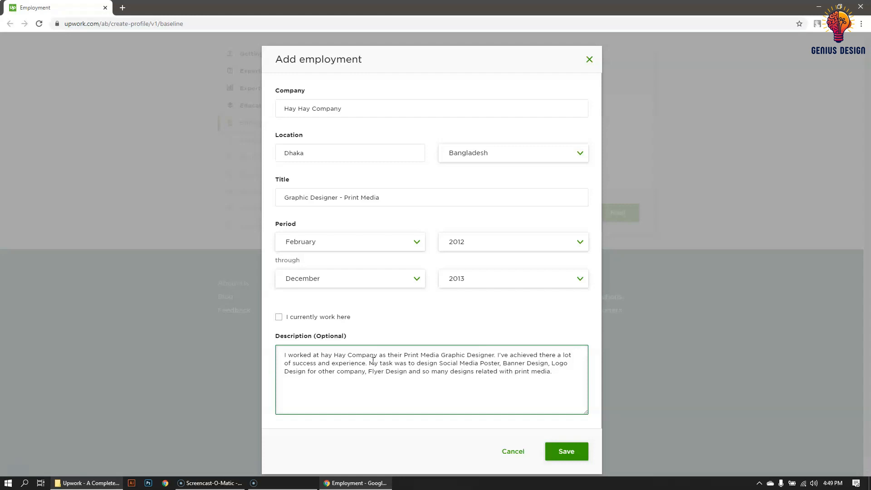
{"action": "left_click", "coordinate": [396, 349]}
{"action": "left_click", "coordinate": [564, 451]}
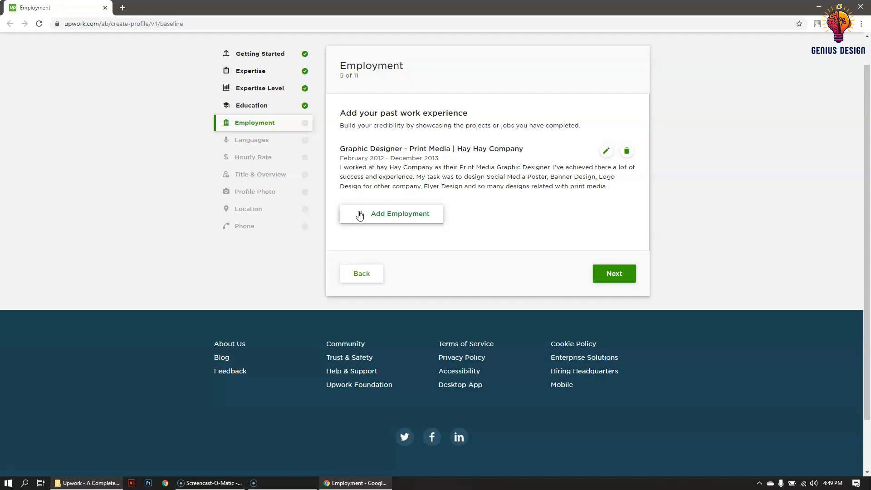
Start another employment entry with Da Design as the company, Dhaka as the city and Senior Graphic Designer as the title.
{"action": "left_click", "coordinate": [391, 214]}
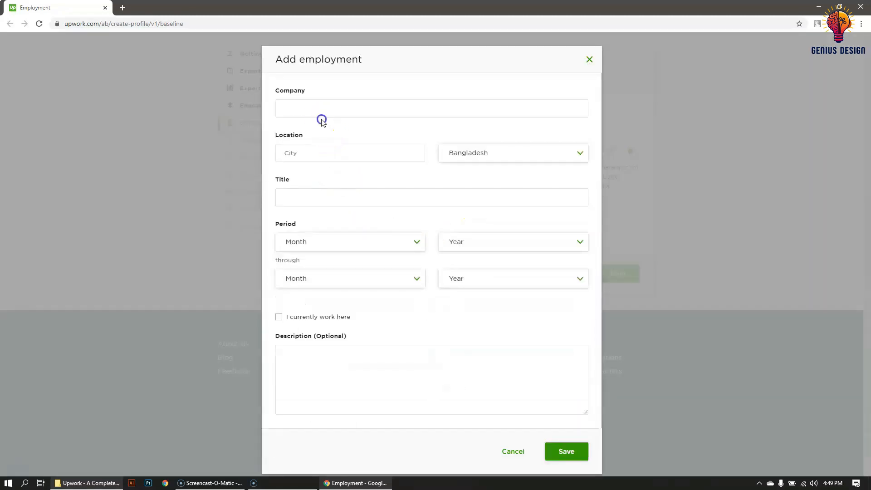
{"action": "left_click", "coordinate": [322, 115]}
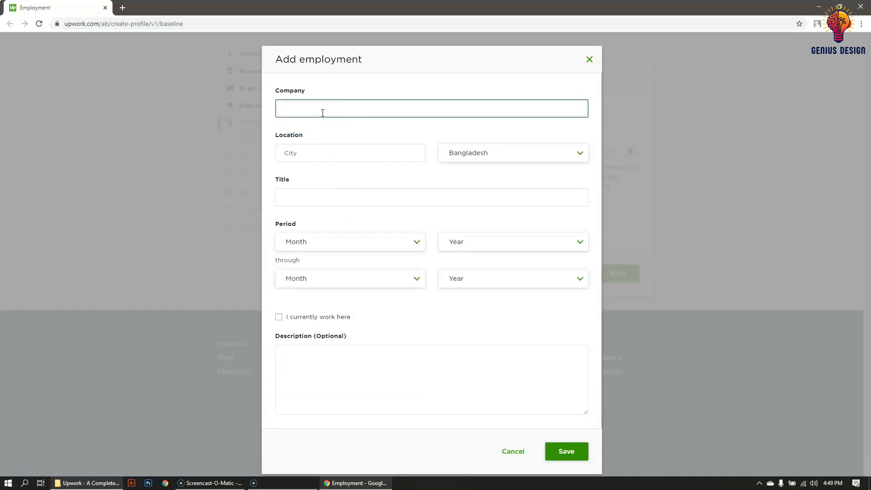
{"action": "type", "text": "Da Design"}
{"action": "left_click", "coordinate": [312, 150]}
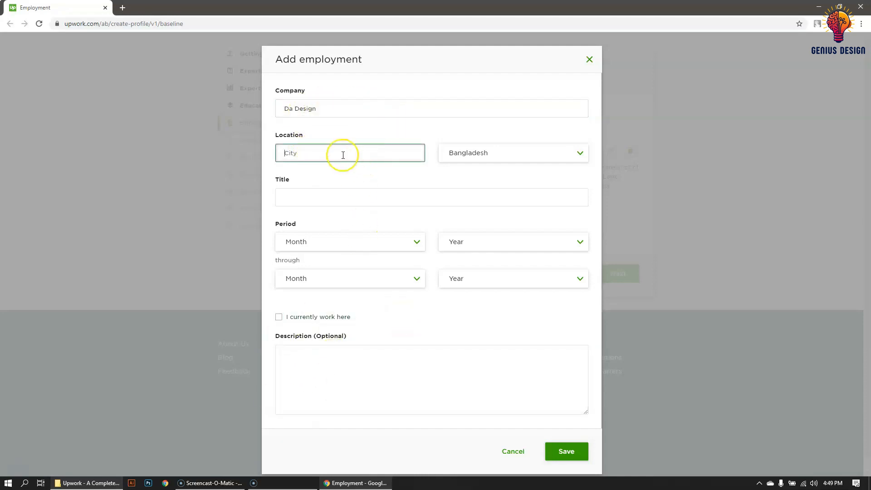
{"action": "type", "text": "Dhaka"}
{"action": "left_click", "coordinate": [313, 194]}
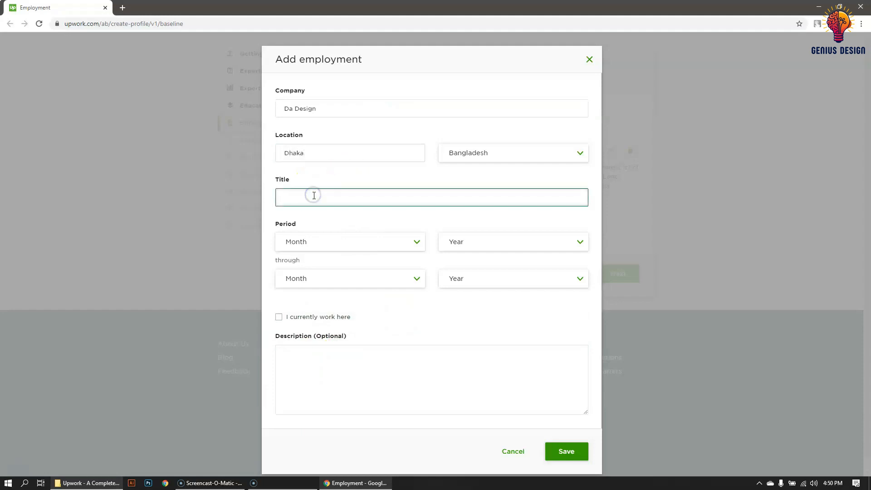
{"action": "type", "text": "Senior Graphic Designer"}
Set the employment period at Da Design to January 2014 through November 2016.
{"action": "left_click", "coordinate": [305, 239]}
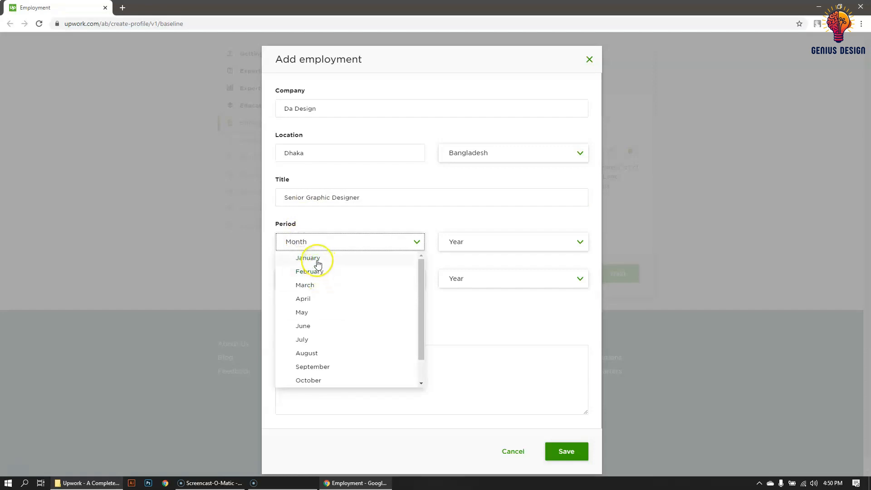
{"action": "left_click", "coordinate": [317, 260]}
{"action": "left_click", "coordinate": [456, 245]}
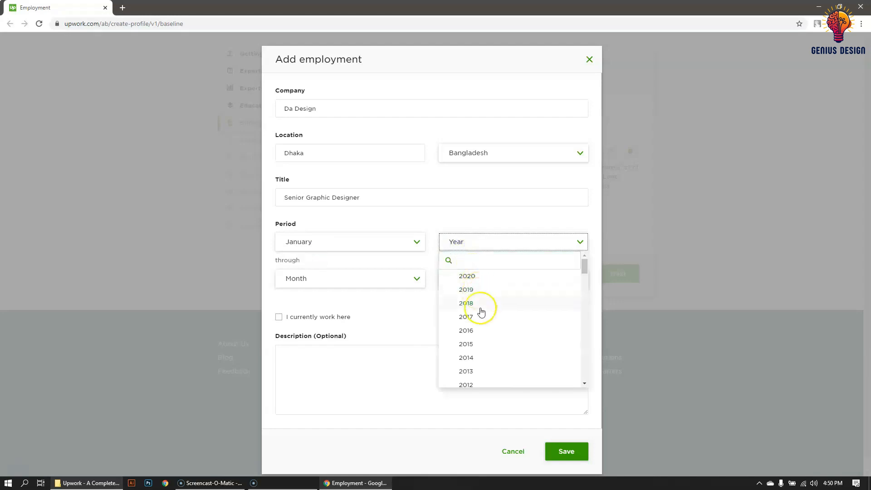
{"action": "left_click", "coordinate": [476, 358]}
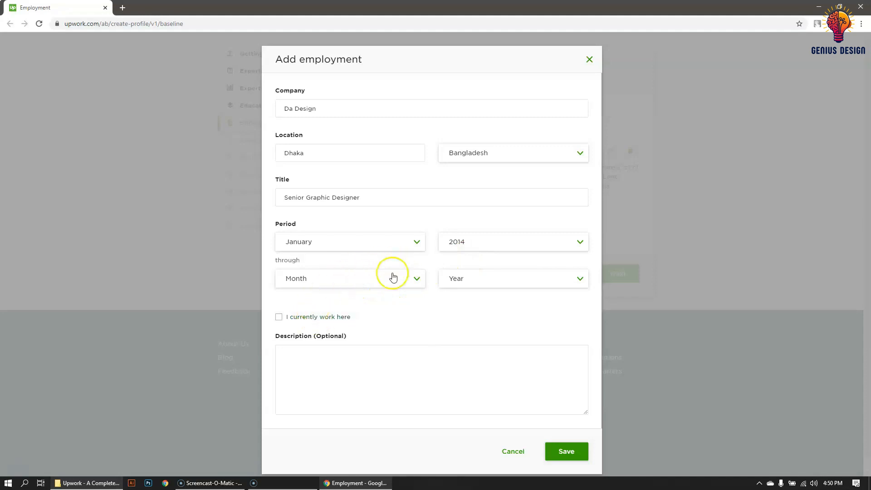
{"action": "left_click", "coordinate": [346, 284]}
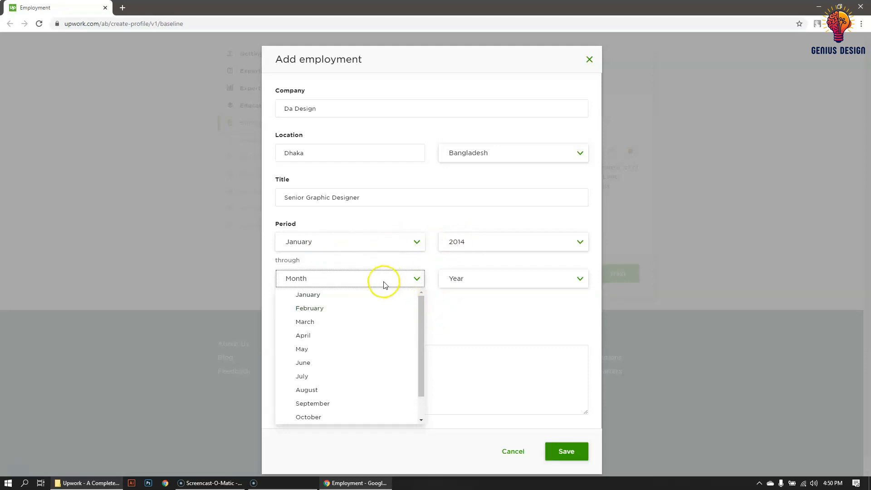
{"action": "scroll", "coordinate": [345, 386], "scroll_direction": "down", "scroll_amount": 1}
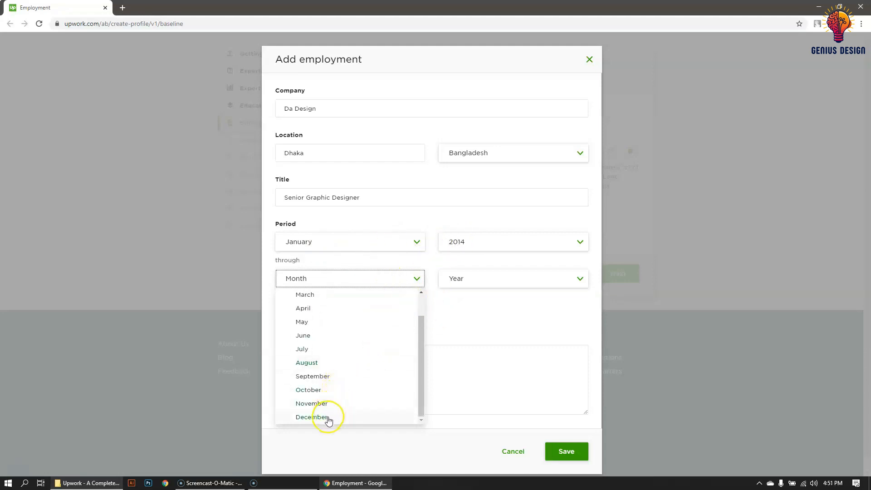
{"action": "left_click", "coordinate": [325, 405]}
{"action": "left_click", "coordinate": [500, 281]}
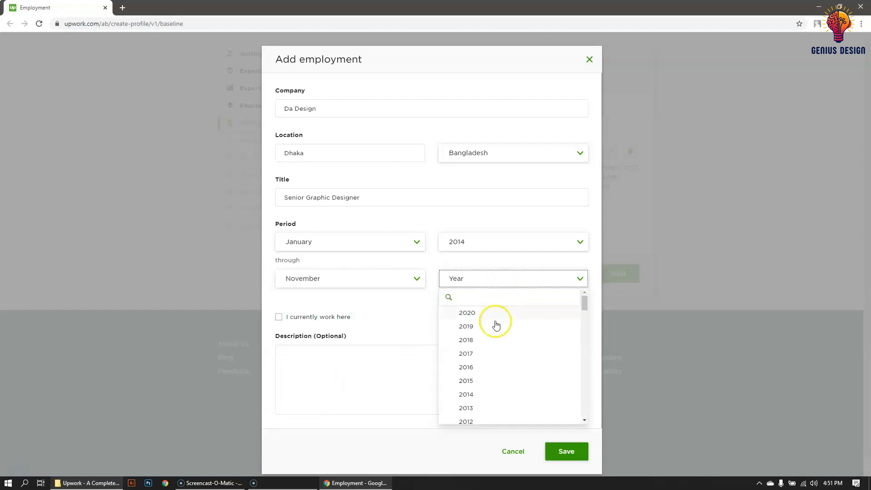
{"action": "scroll", "coordinate": [496, 393], "scroll_direction": "down", "scroll_amount": 1}
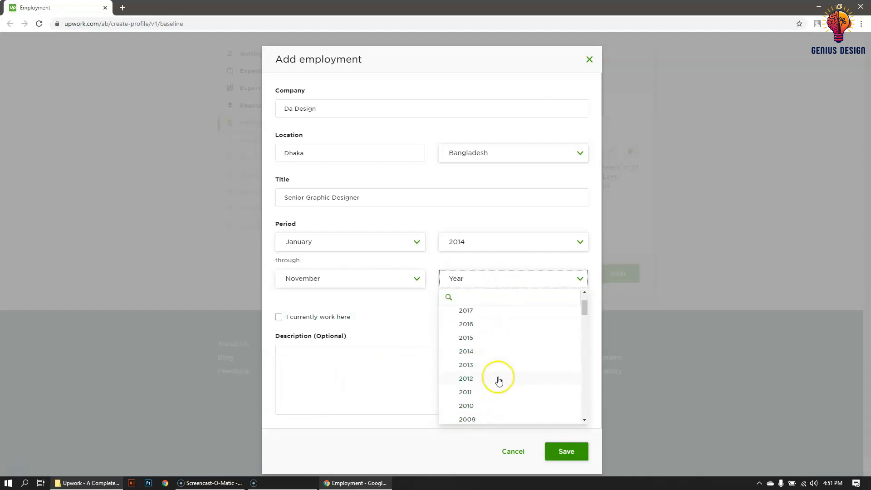
{"action": "left_click", "coordinate": [478, 323]}
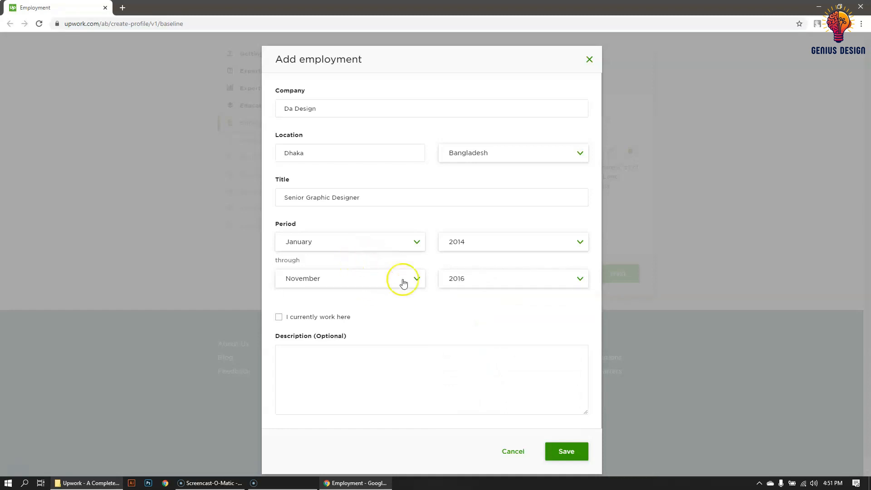
Begin the job description with "Da Design is a amazing company and the team was superb. I included there as a Senior Graphic".
{"action": "left_click", "coordinate": [379, 387]}
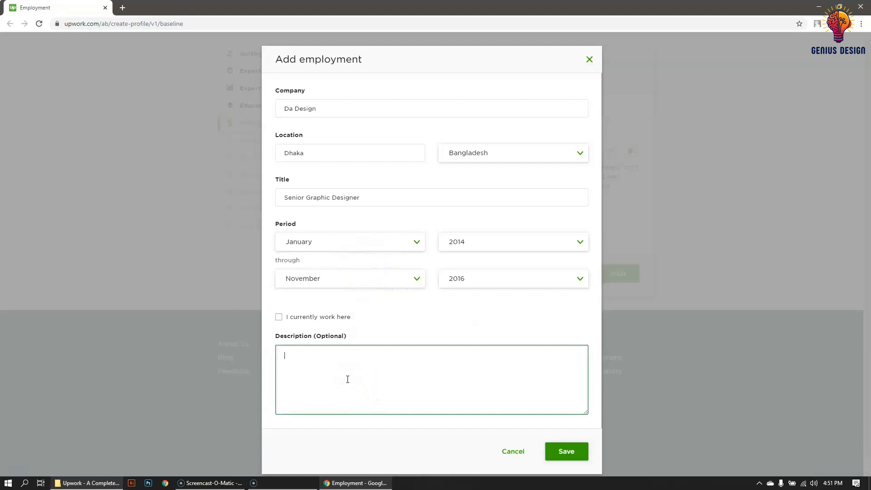
{"action": "type", "text": "Da Design is a amazing company and the team was s"}
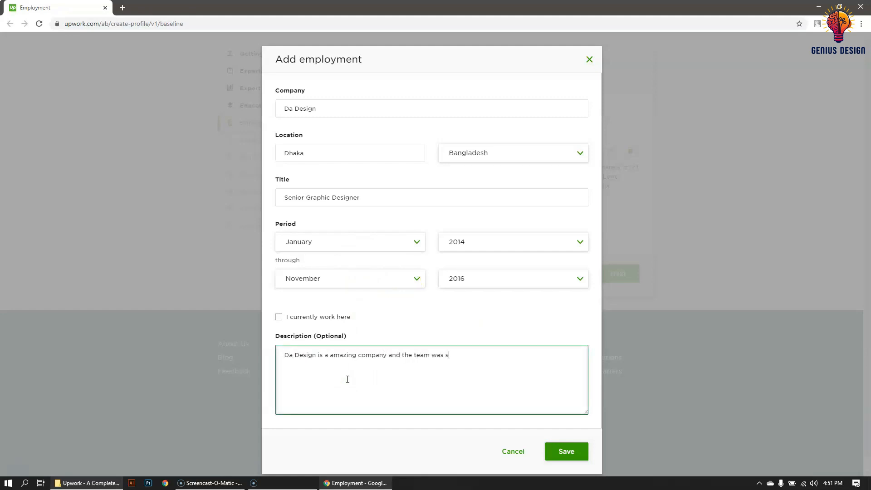
{"action": "type", "text": "uperb. I included there as a Senior Graphic "}
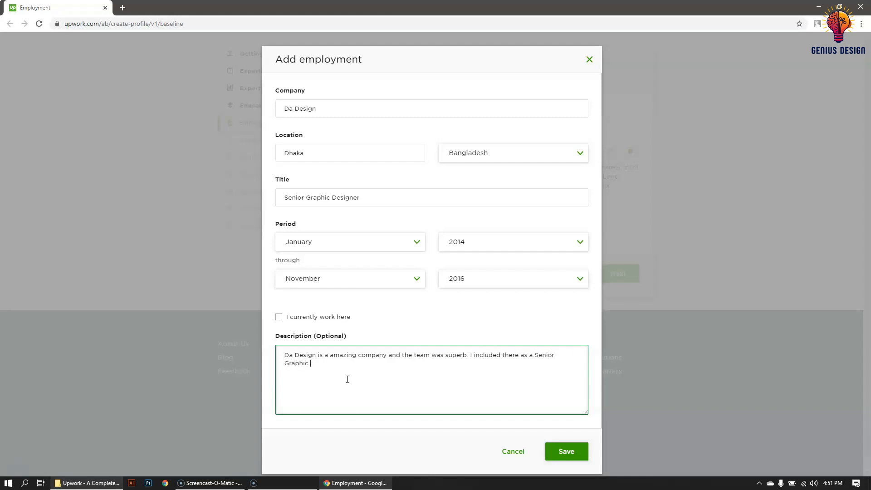
Continue the description with "Designer and there was almost 22 Graphic Designer under my position.".
{"action": "type", "text": "Designer and there was almost 22 p"}
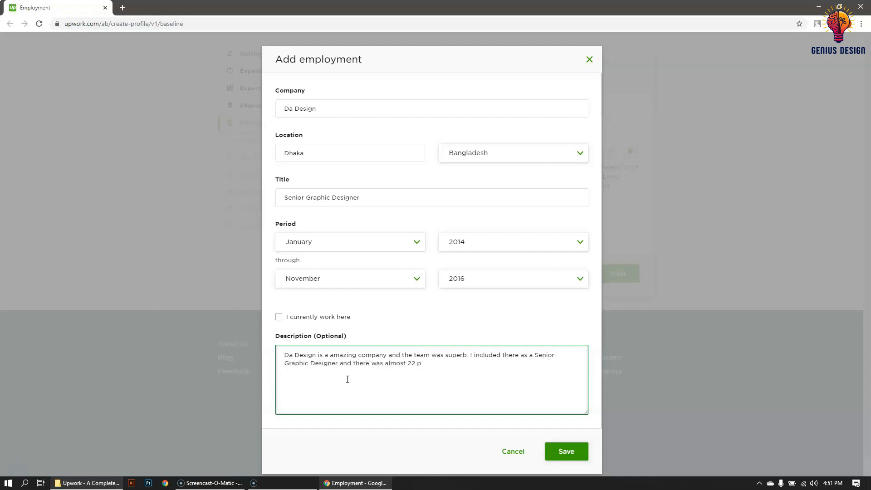
{"action": "key", "text": "BackSpace"}
{"action": "type", "text": "Graphic Designer under my position."}
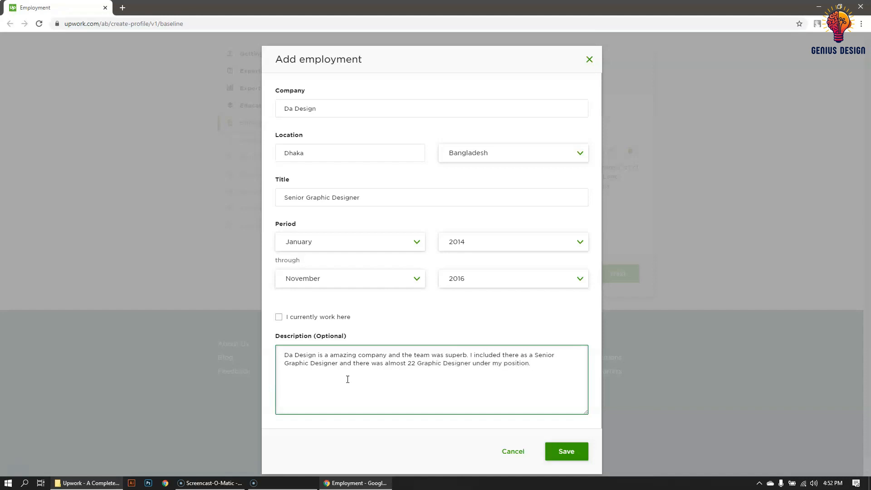
Continue the description with "I always taken care of them. Basically Da Design Company was a outsource".
{"action": "type", "text": " I always taken care of tj"}
{"action": "key", "text": "BackSpace"}
{"action": "type", "text": "hem. Basically Da Design Company was a outsource "}
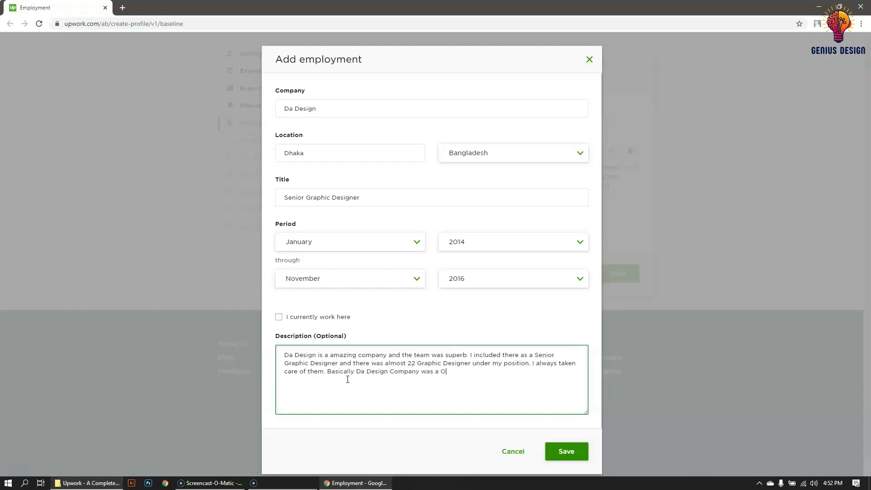
End the description with "company and our task was to design web based theme or Web & Mobile UI Design." and save the entry.
{"action": "type", "text": "company and our task was to design web base"}
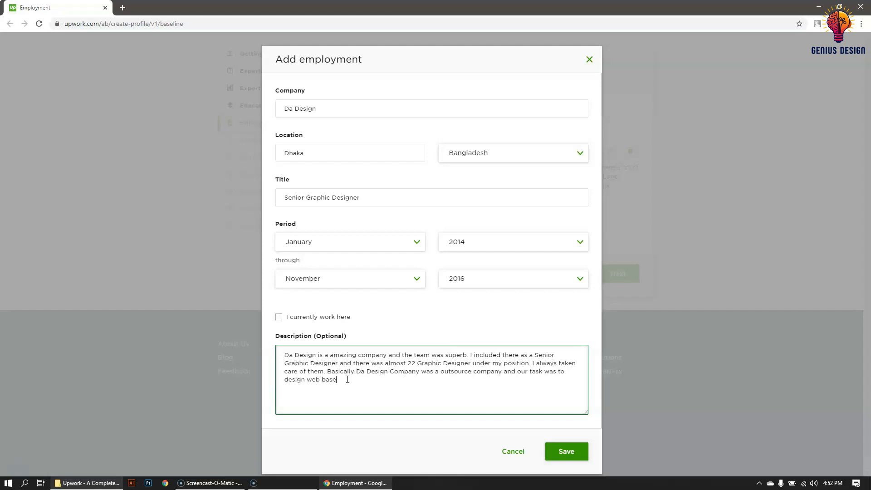
{"action": "type", "text": "d theme or Web & Mobile UI Design."}
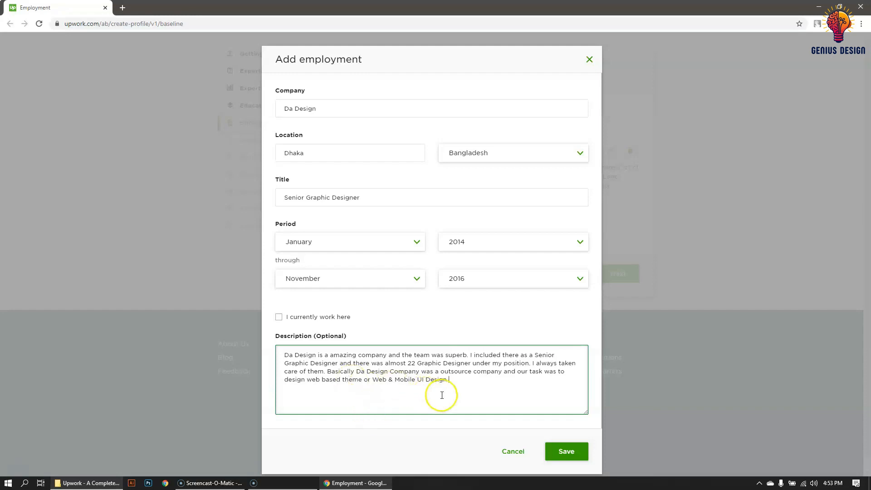
{"action": "left_click_drag", "start_coordinate": [443, 380], "coordinate": [278, 356]}
{"action": "left_click", "coordinate": [489, 389]}
{"action": "left_click", "coordinate": [567, 451]}
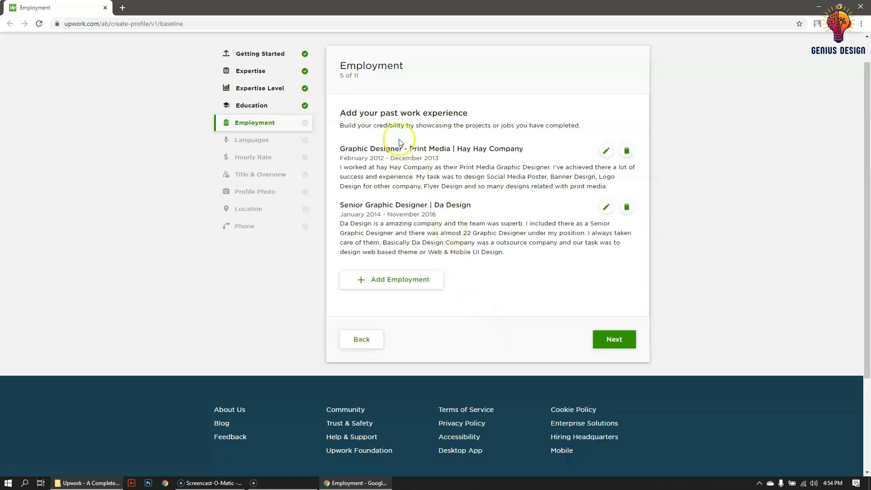
Finish the Employment section and set the English proficiency to Fluent in the Languages section.
{"action": "left_click", "coordinate": [613, 344]}
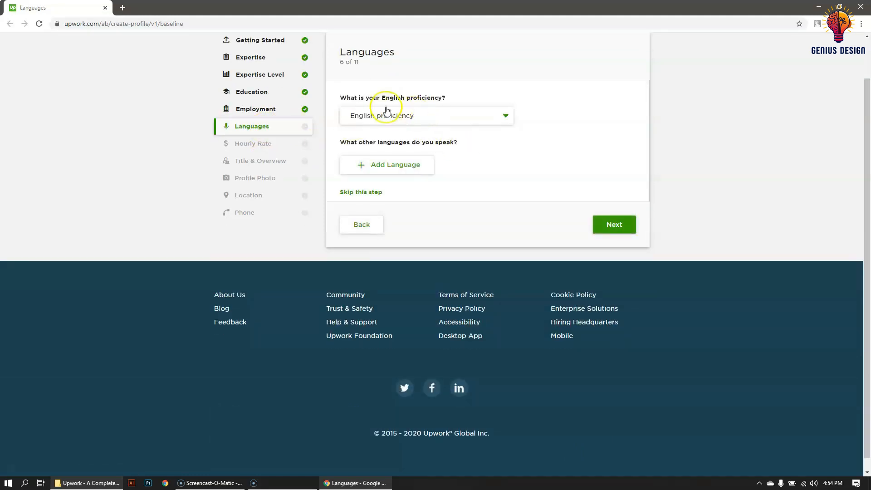
{"action": "left_click", "coordinate": [439, 117]}
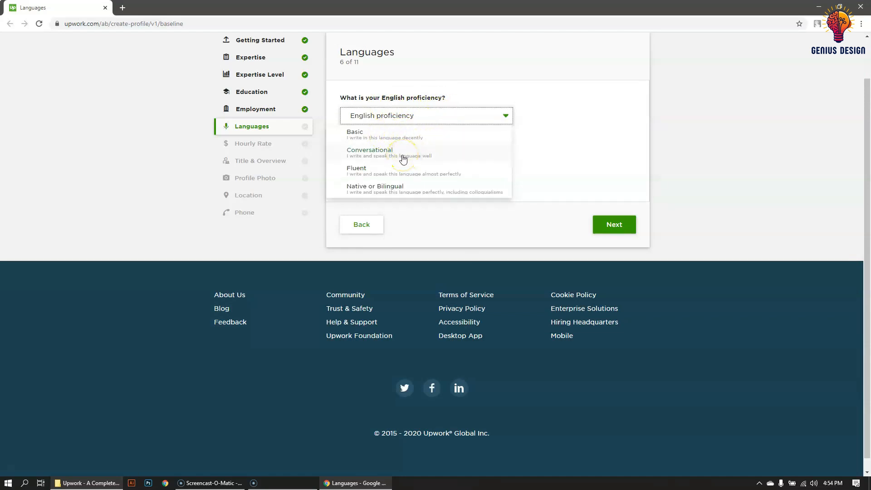
{"action": "scroll", "coordinate": [398, 171], "scroll_direction": "down", "scroll_amount": 1}
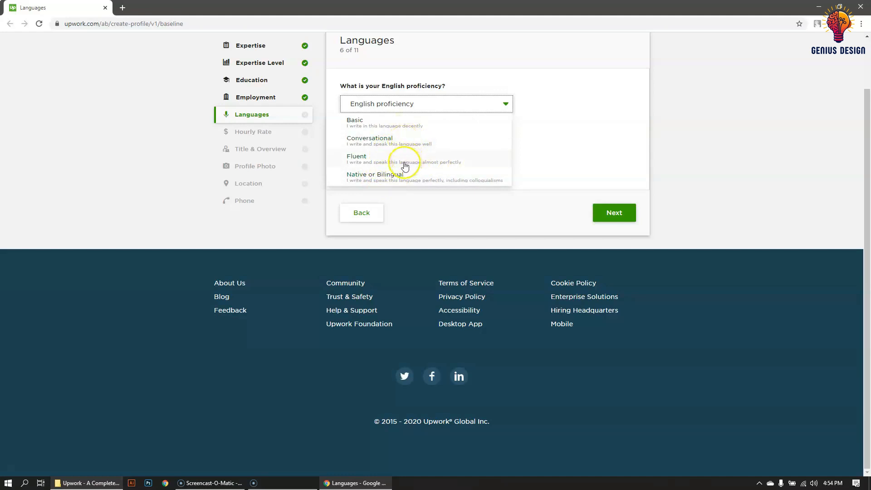
{"action": "left_click", "coordinate": [384, 164]}
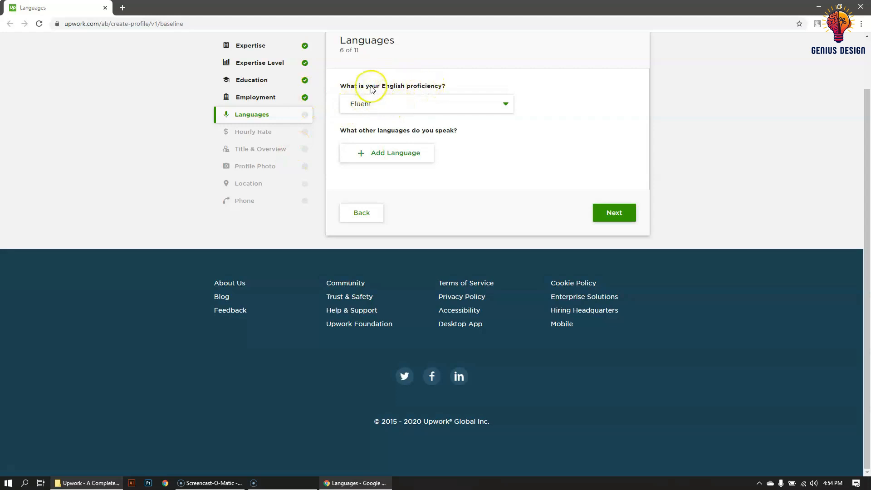
Try adding French as another spoken language with Conversational proficiency, and remove that language entry again.
{"action": "left_click", "coordinate": [388, 153]}
{"action": "scroll", "coordinate": [403, 215], "scroll_direction": "up", "scroll_amount": 2}
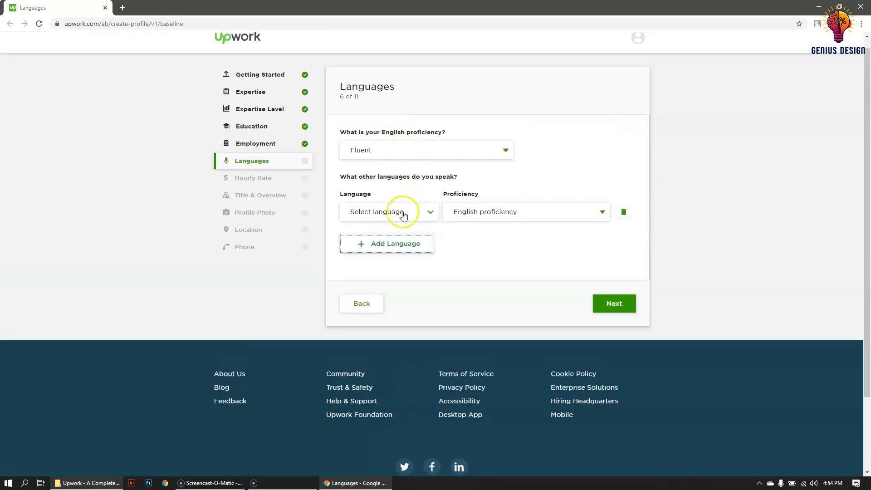
{"action": "left_click", "coordinate": [428, 212]}
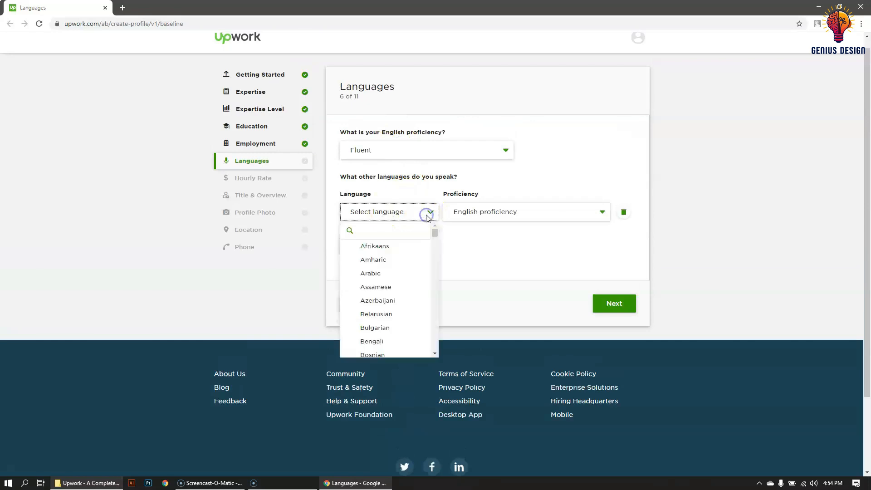
{"action": "left_click", "coordinate": [481, 264]}
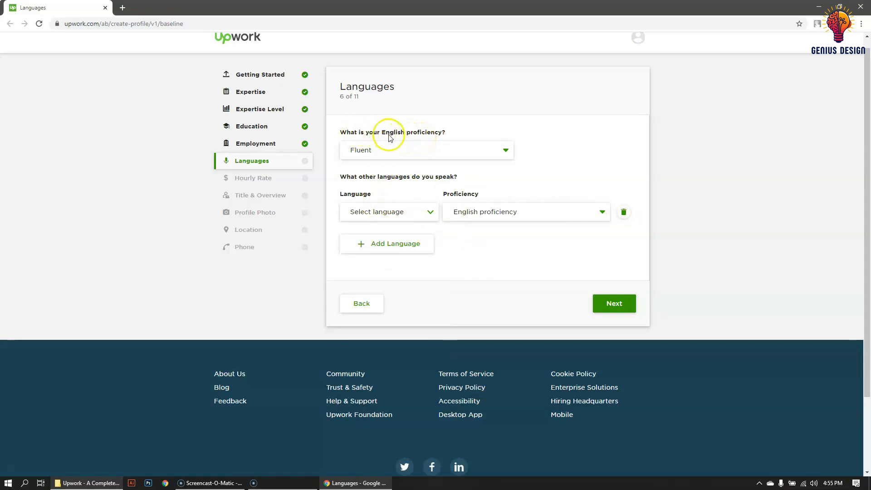
{"action": "left_click", "coordinate": [418, 213]}
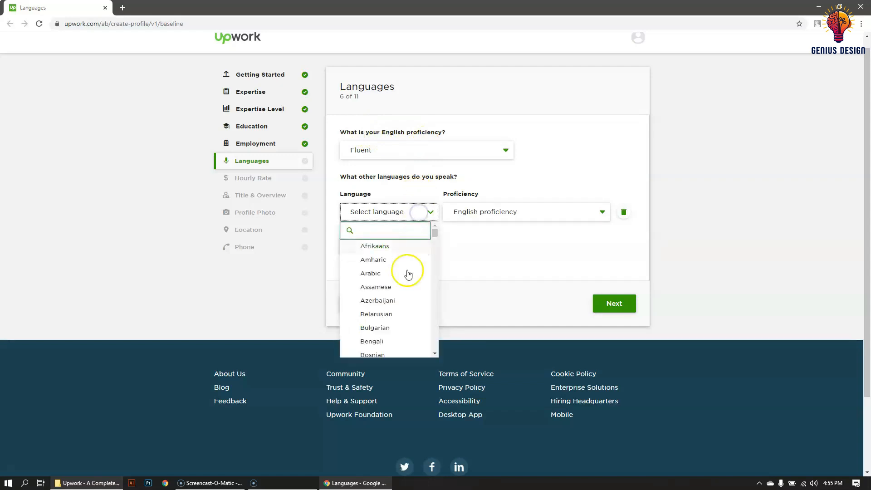
{"action": "scroll", "coordinate": [404, 294], "scroll_direction": "down", "scroll_amount": 1}
{"action": "scroll", "coordinate": [399, 313], "scroll_direction": "down", "scroll_amount": 2}
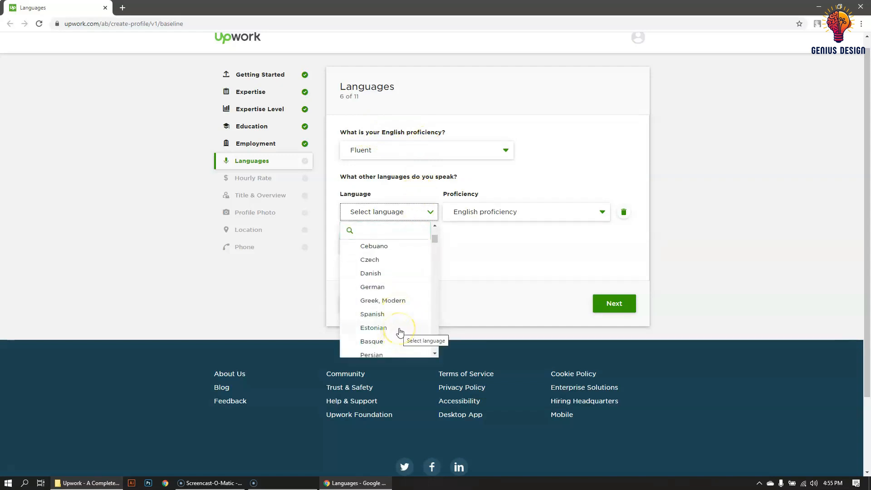
{"action": "scroll", "coordinate": [399, 332], "scroll_direction": "down", "scroll_amount": 1}
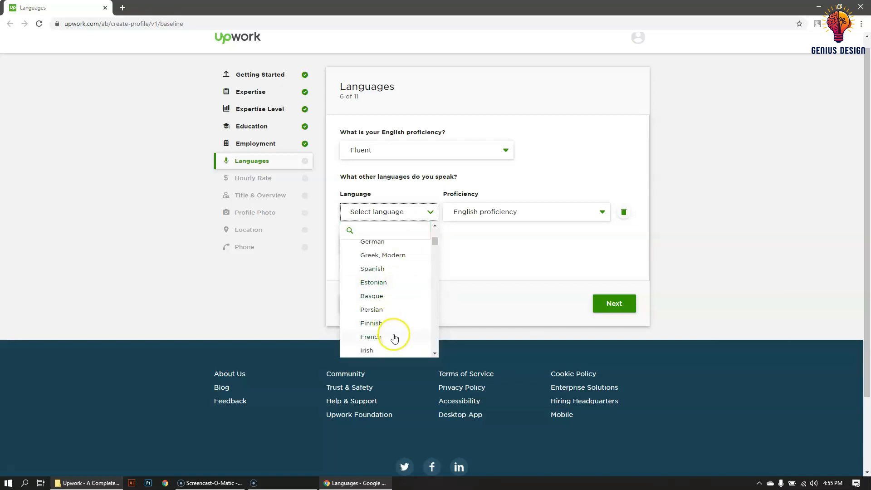
{"action": "left_click", "coordinate": [393, 334]}
{"action": "left_click", "coordinate": [486, 211]}
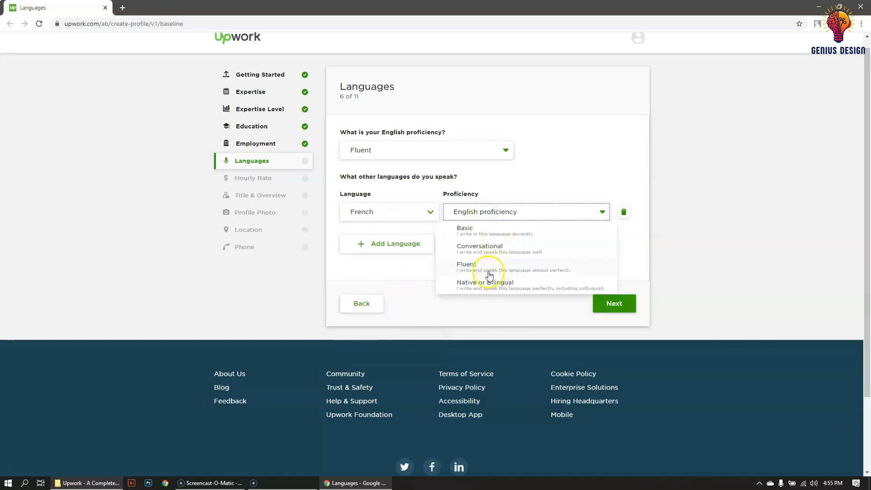
{"action": "left_click", "coordinate": [494, 254]}
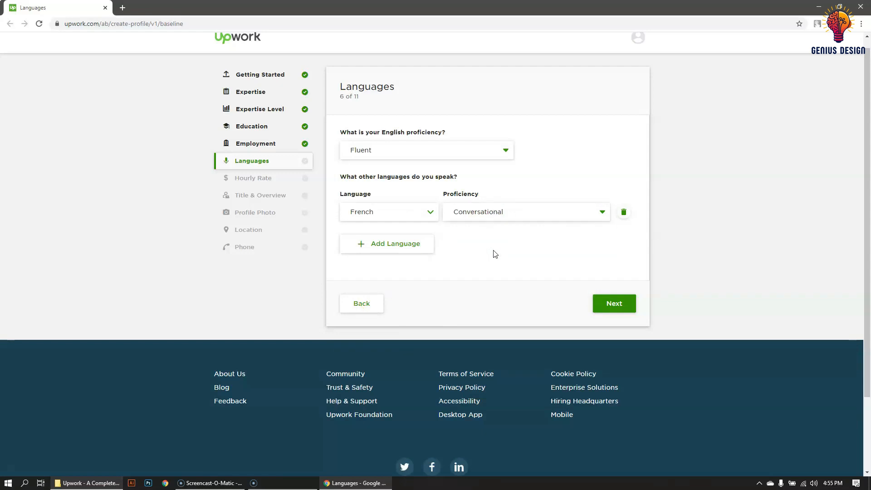
{"action": "left_click", "coordinate": [390, 254]}
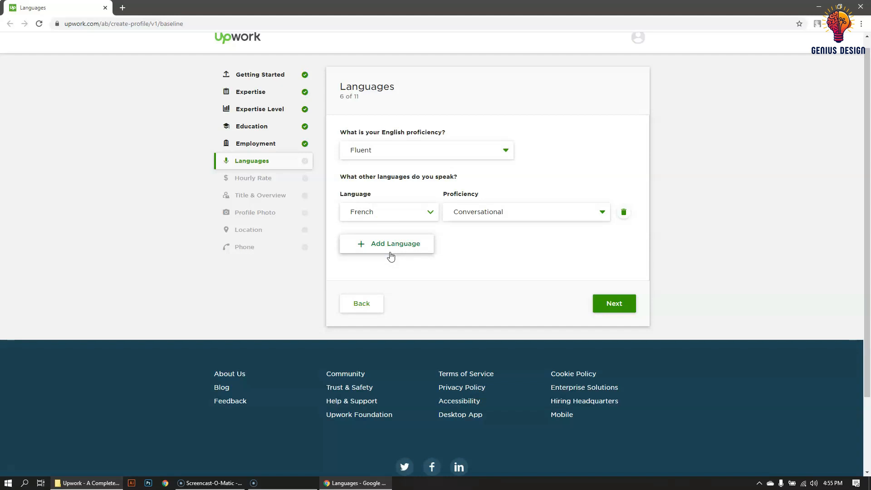
{"action": "left_click", "coordinate": [624, 212]}
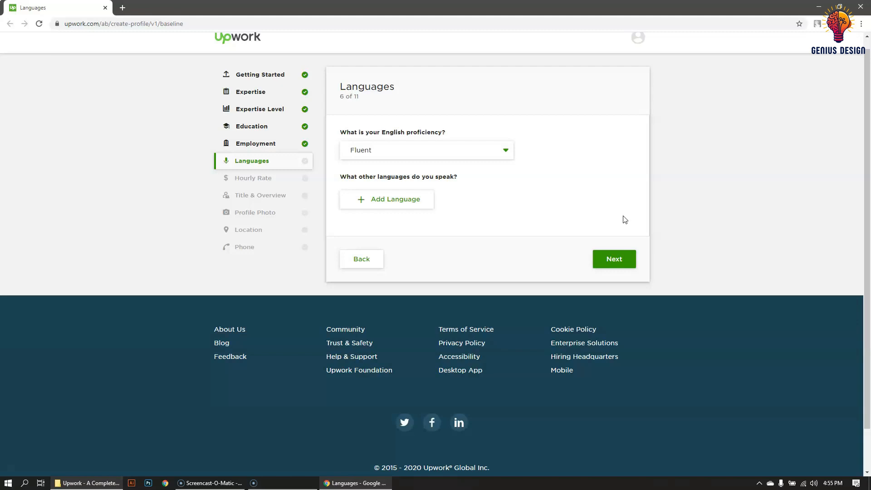
Finish the Languages section and proceed to the Hourly Rate section.
{"action": "left_click", "coordinate": [630, 259]}
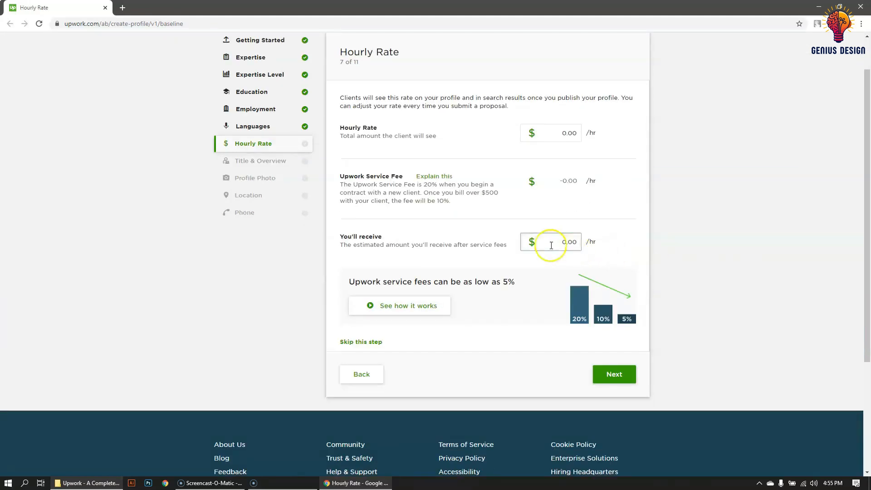
{"action": "scroll", "coordinate": [671, 282], "scroll_direction": "up", "scroll_amount": 1}
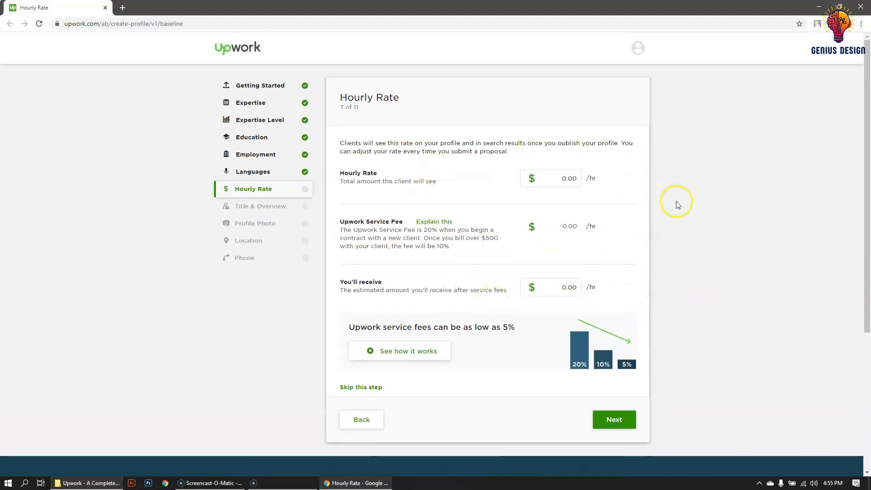